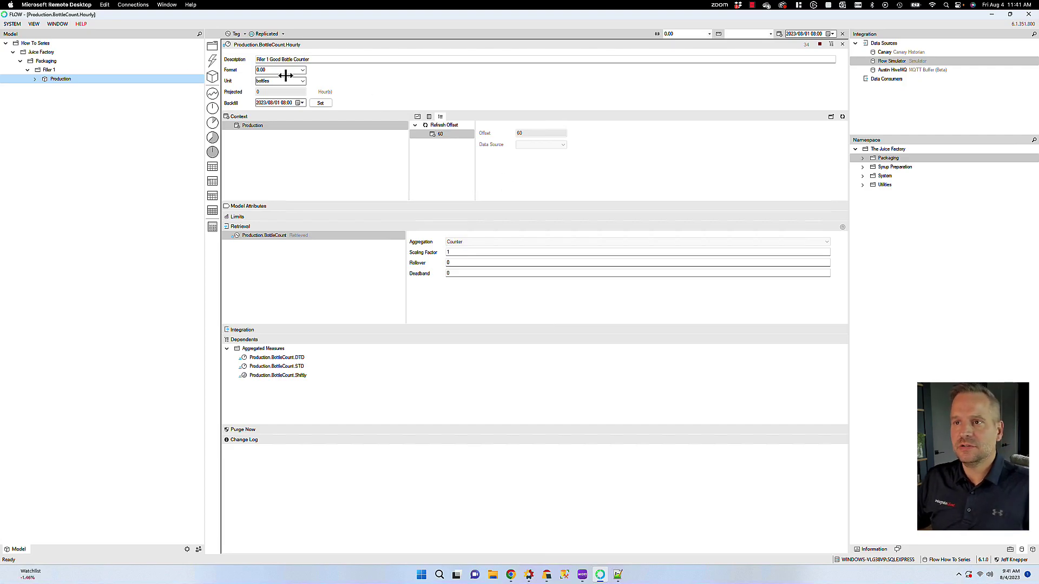
Add a new metric named WaterUsage under Filler 1 in the model.
drag(215, 77, 45, 71)
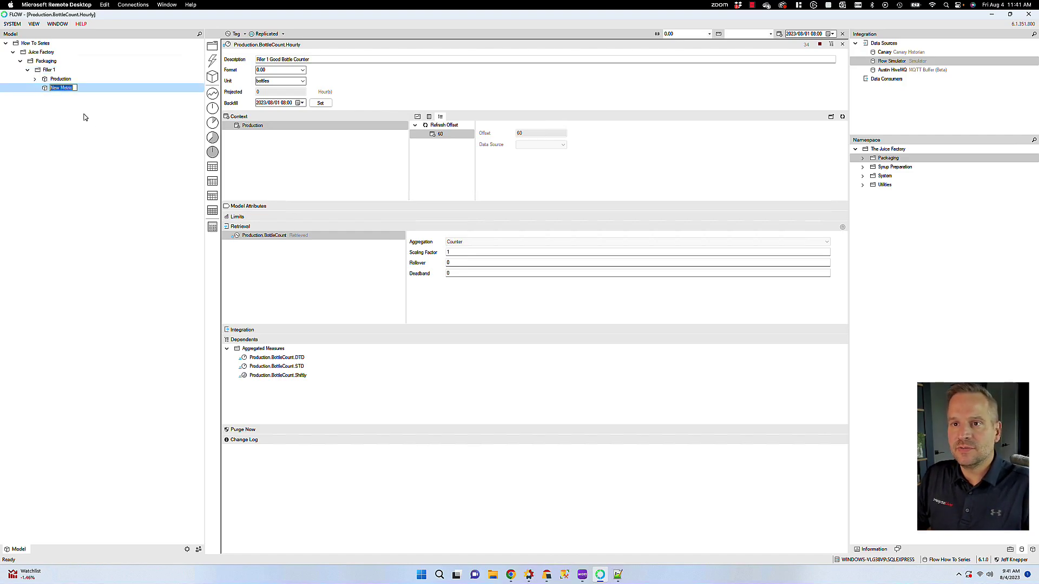
text(WiterUsage)
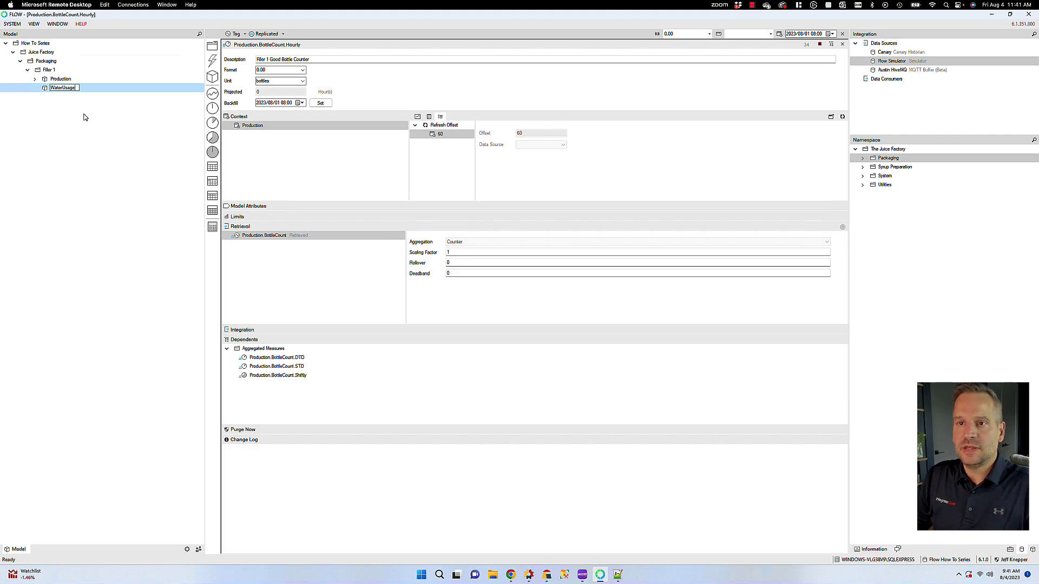
key(Return)
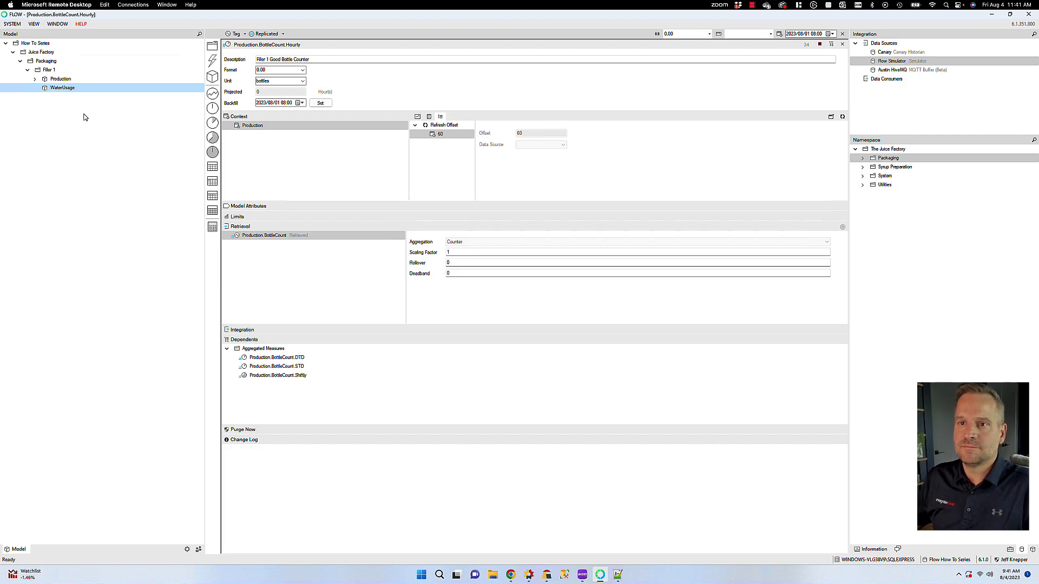
Add the Packaging Filler 1 tag 111-FQ-002.PV to the WaterUsage metric and rename it H20Supply.
click(865, 160)
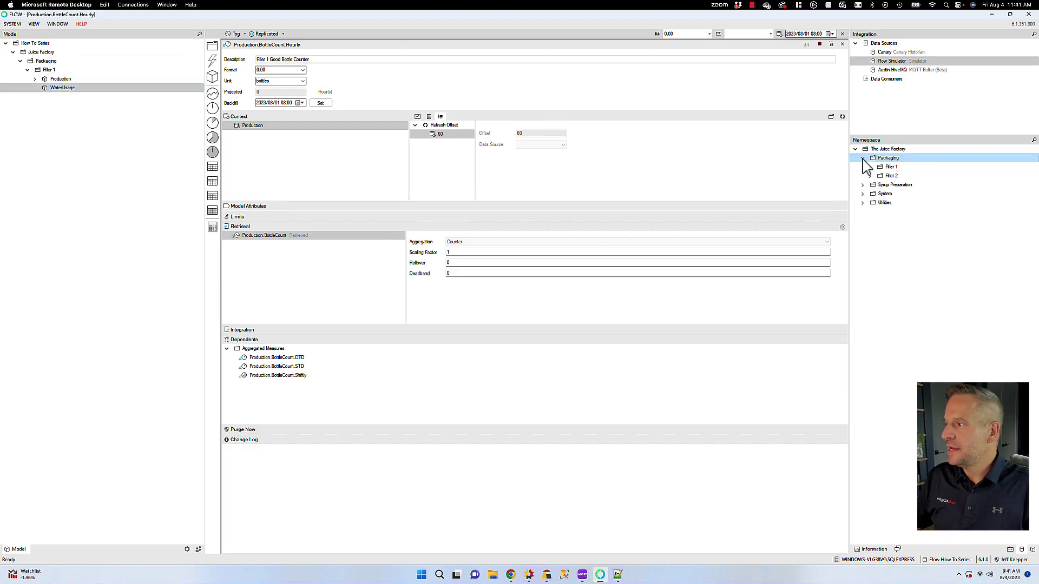
click(862, 158)
click(870, 166)
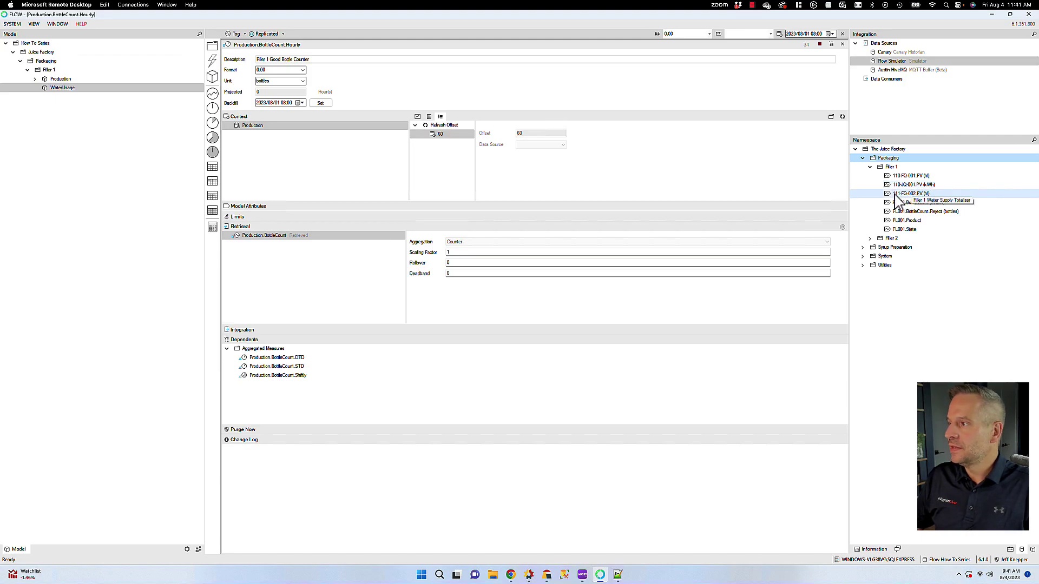
drag(888, 203, 45, 90)
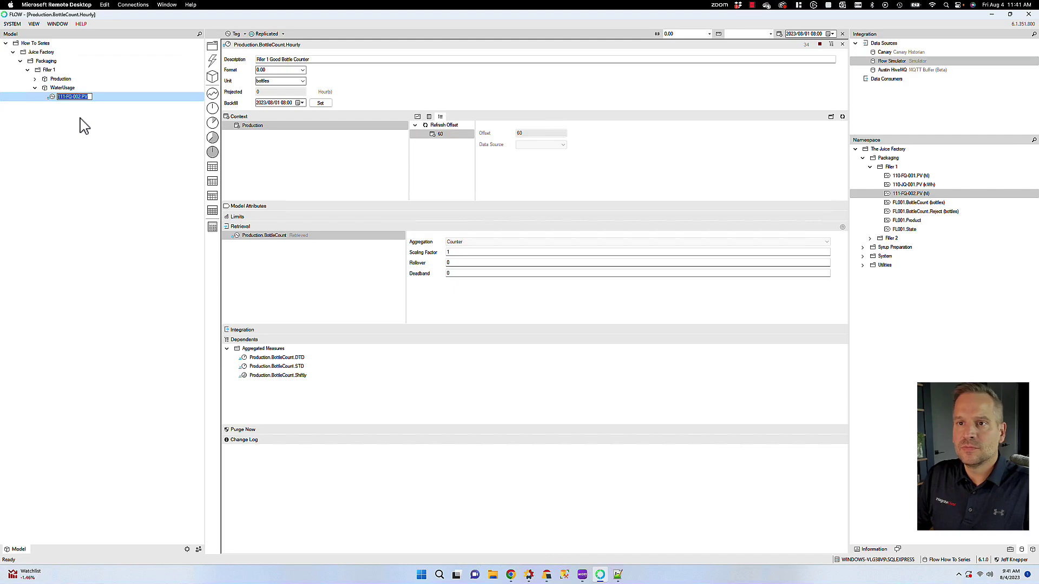
text(H2OSupply)
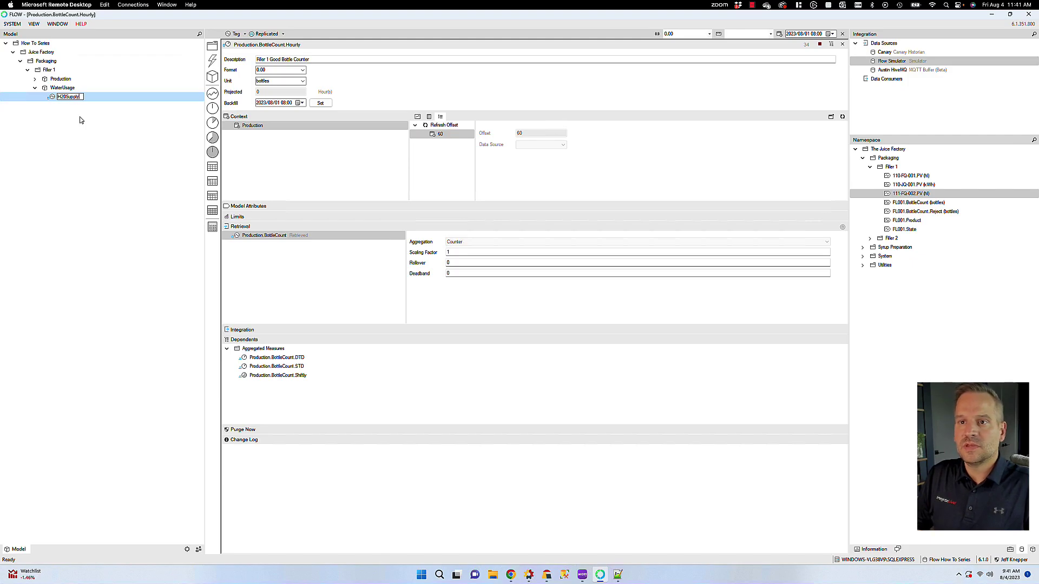
key(Return)
Preview the H20Supply data with the start date set to 2023-08-01.
double_click(55, 98)
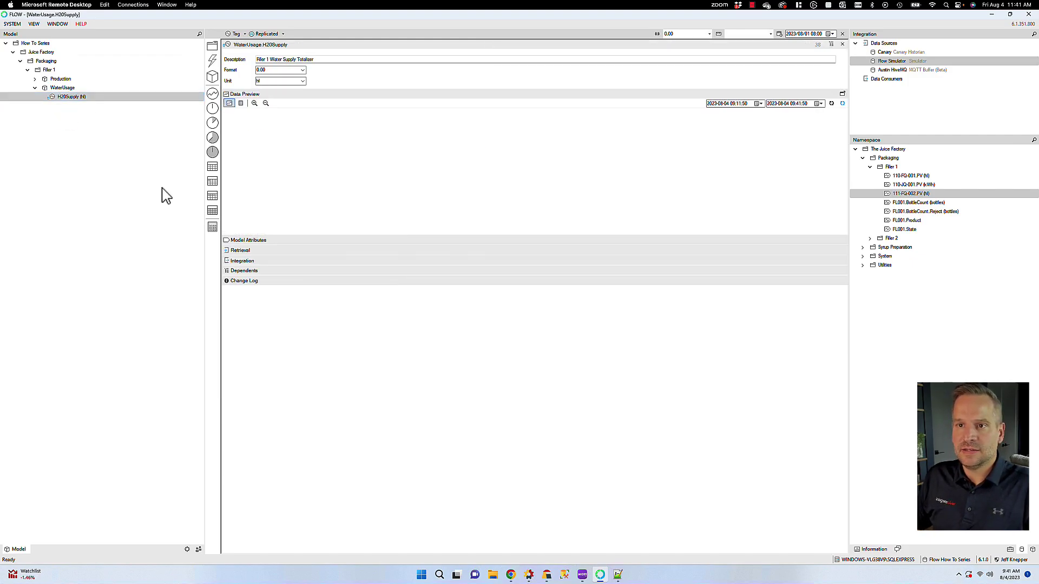
click(831, 103)
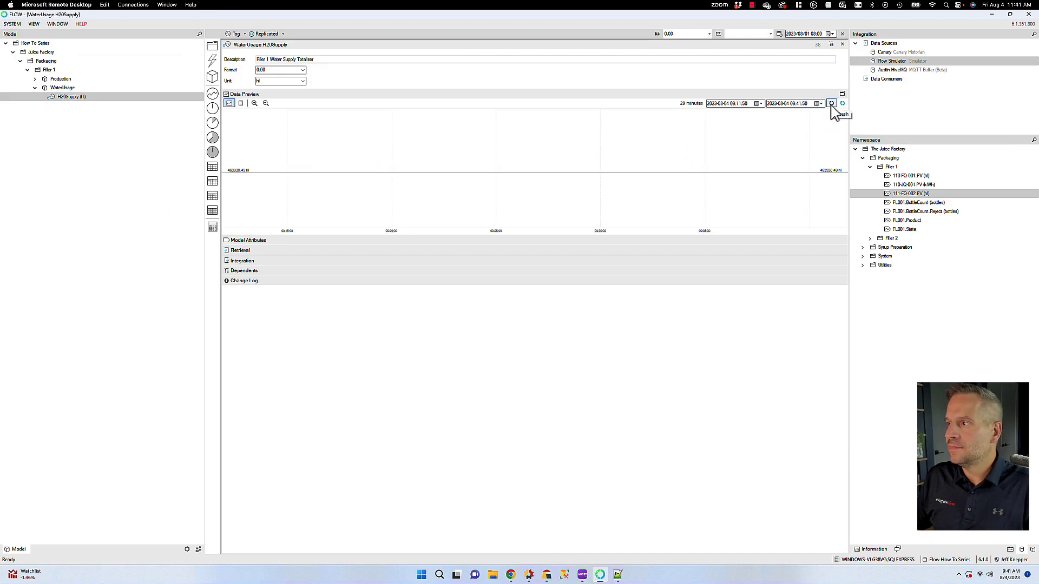
click(724, 104)
text(01)
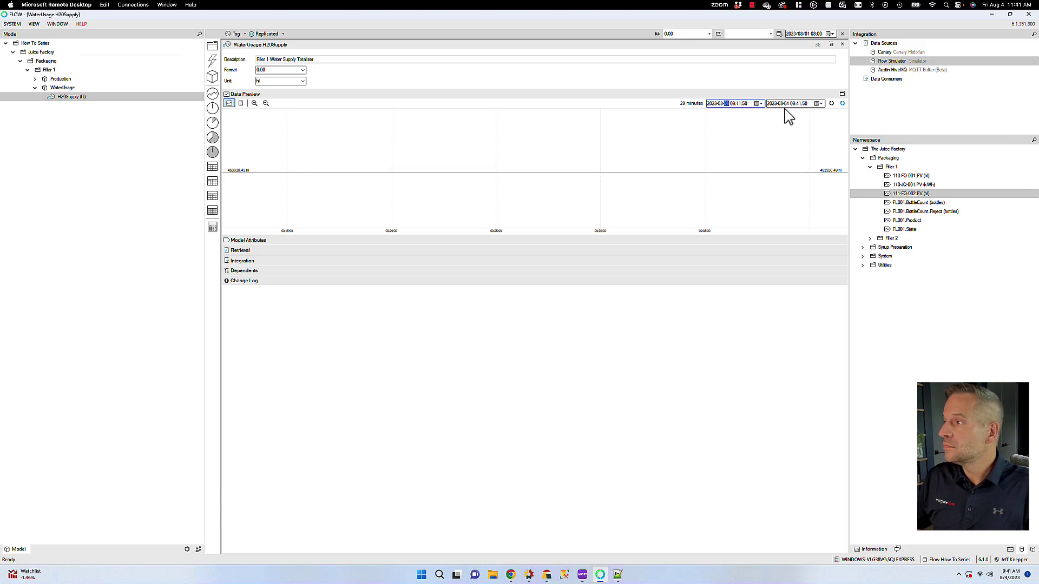
click(831, 104)
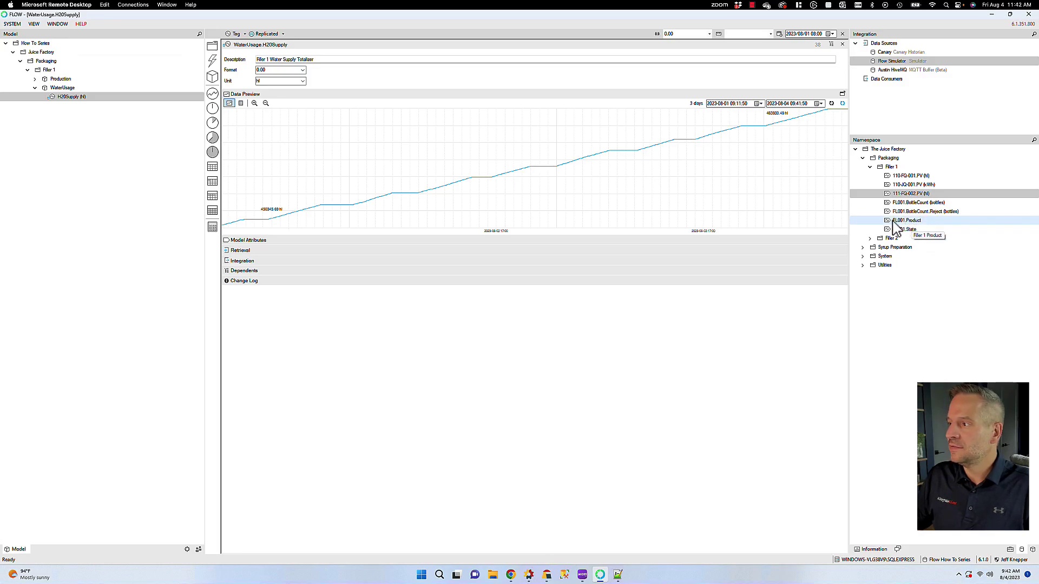
Add the FL001.Product tag to the WaterUsage metric and rename it Product.
drag(888, 223, 61, 93)
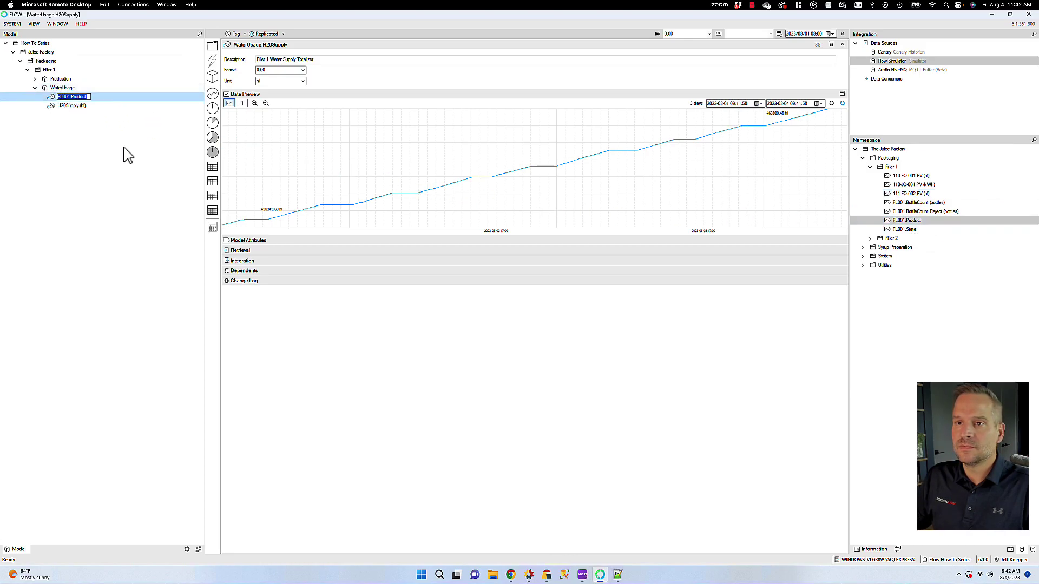
click(74, 97)
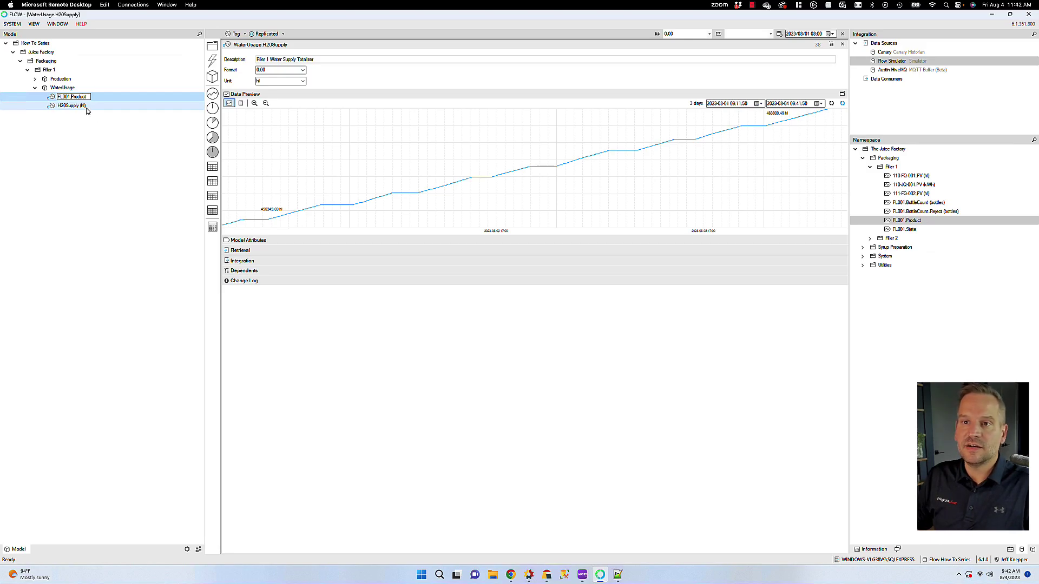
key(BackSpace)
key(BackSpace)
key(BackSpace)
key(BackSpace)
key(BackSpace)
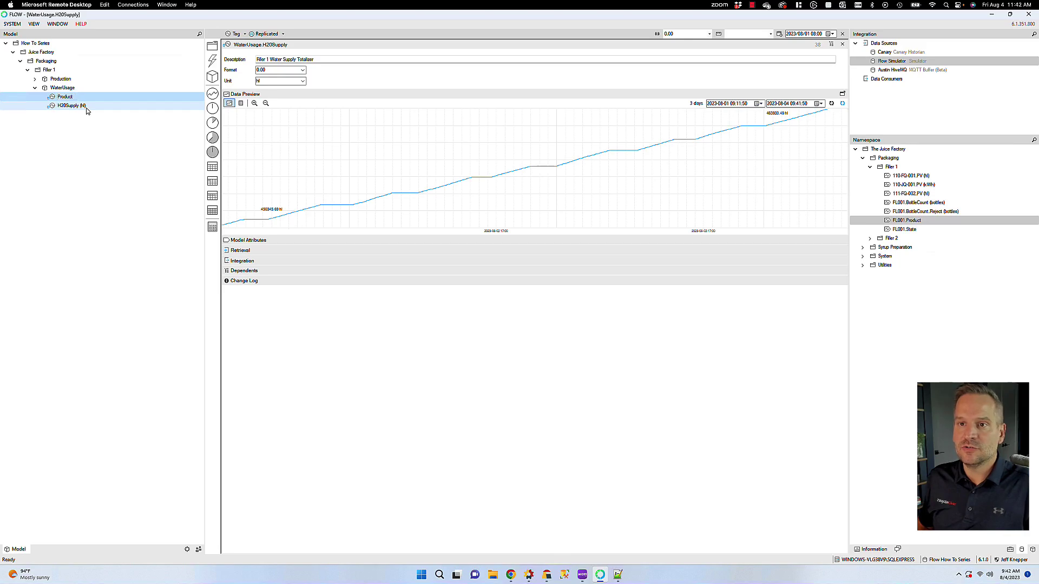
key(Return)
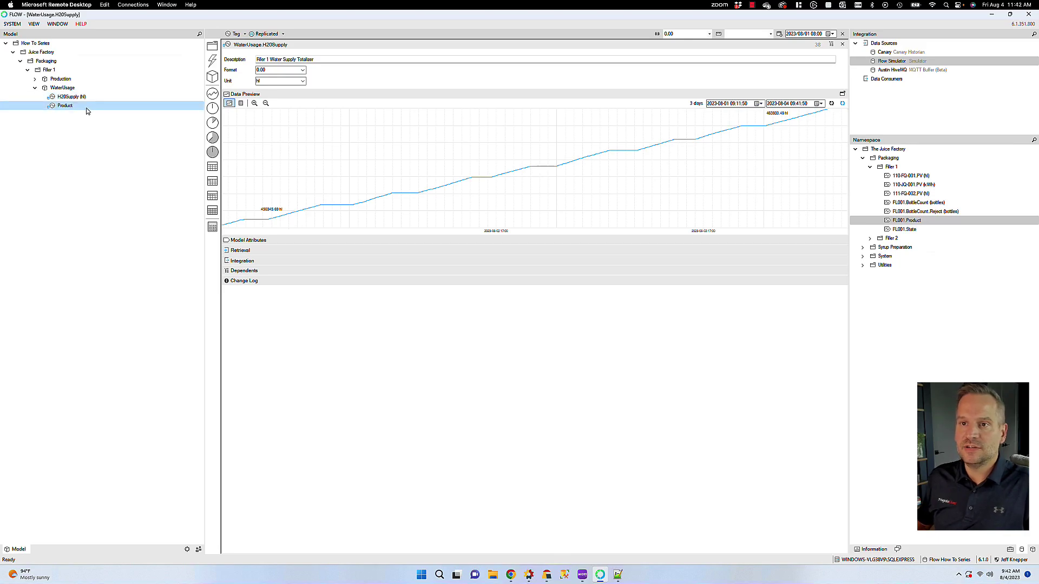
Preview the Product measure's data from 2023-08-01 and inspect the value at a low point of the trend.
mouse_move(57, 114)
mouse_down()
mouse_move(135, 116)
mouse_move(313, 149)
mouse_move(55, 120)
mouse_up()
click(56, 106)
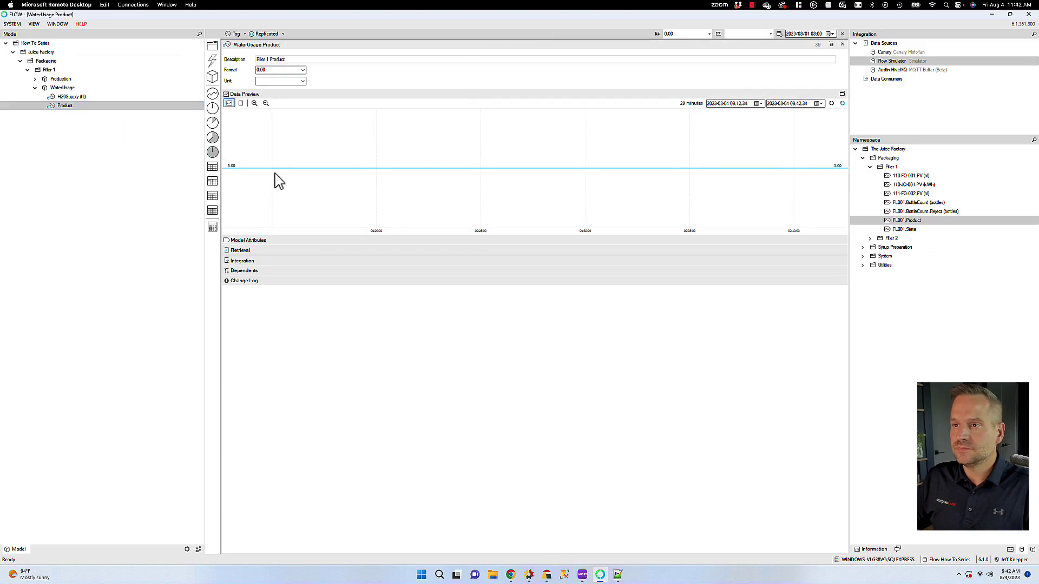
click(726, 104)
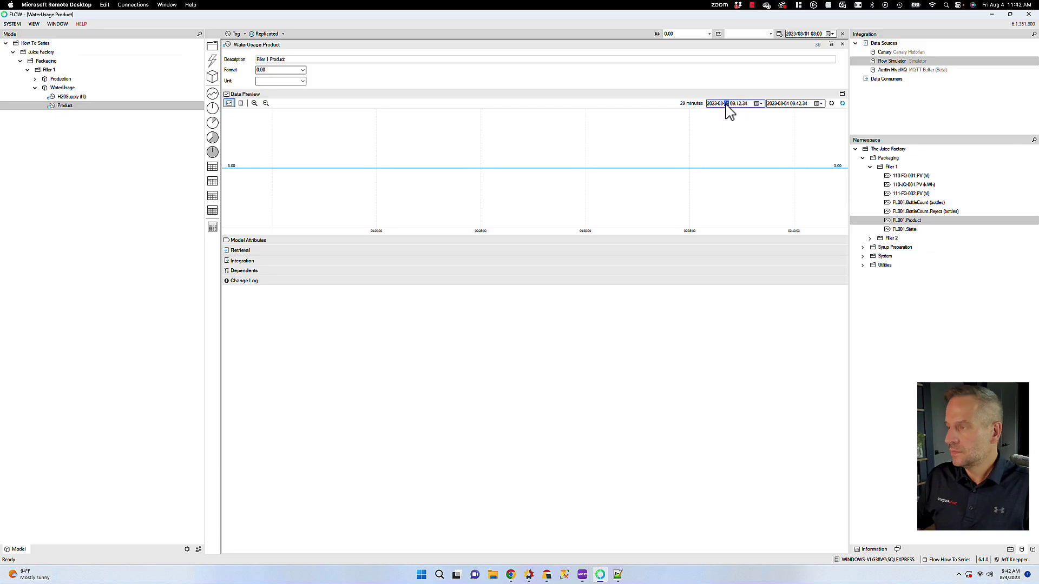
click(831, 103)
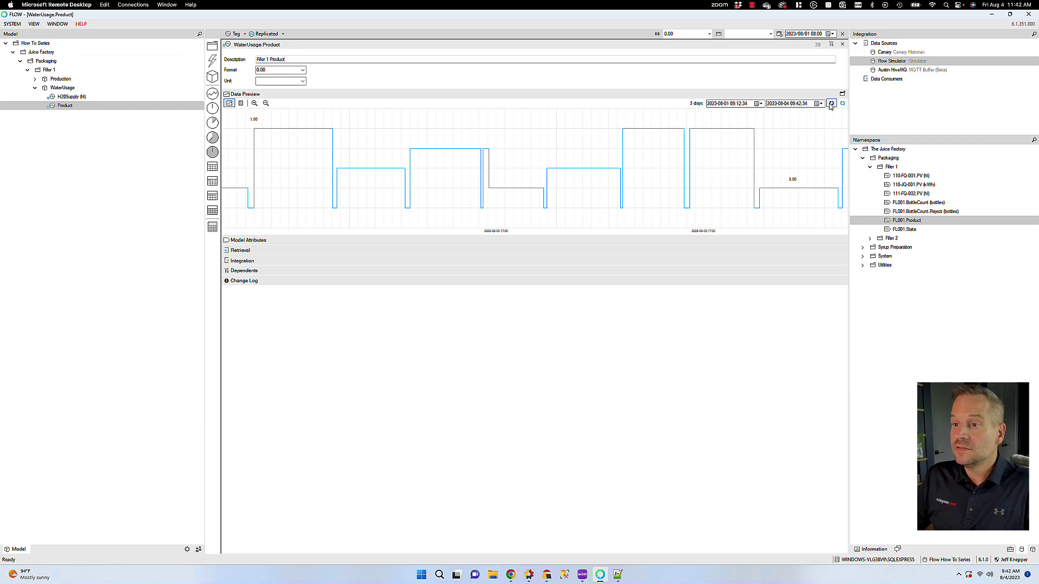
mouse_move(251, 211)
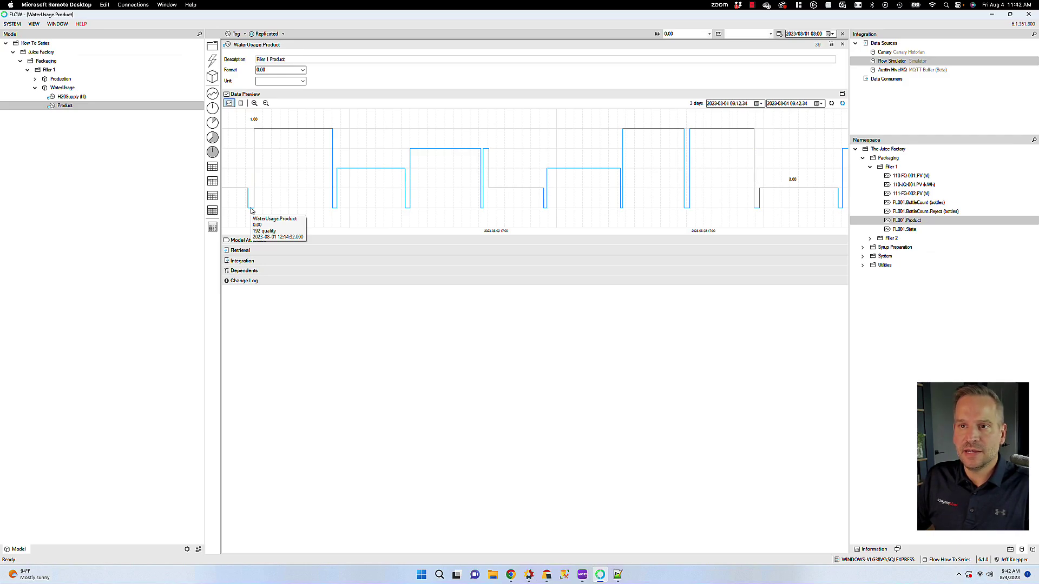
Create a calculated measure from H20Supply under WaterUsage and name it H20Supply_cleansed.
click(59, 98)
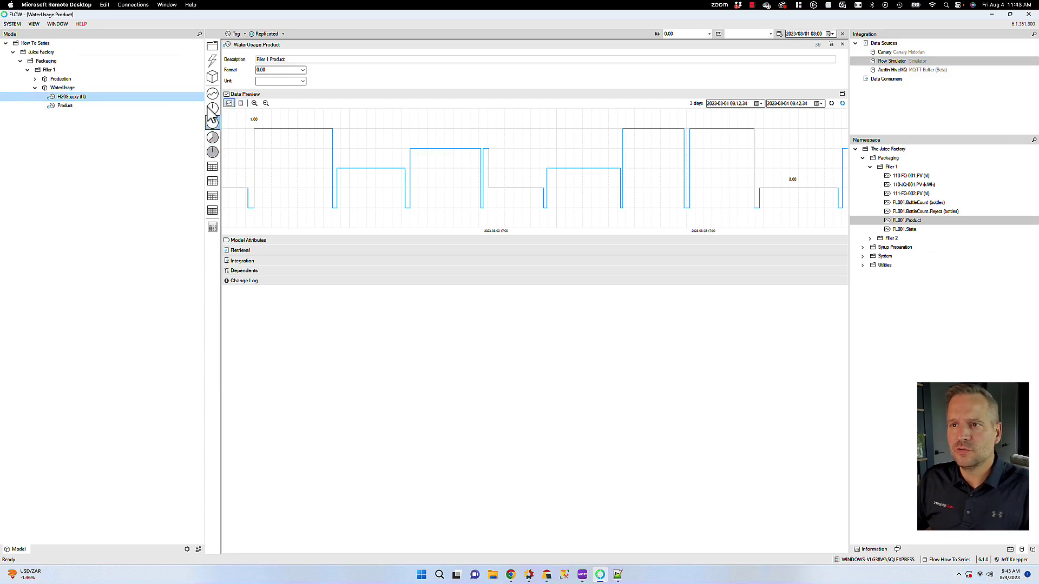
click(56, 108)
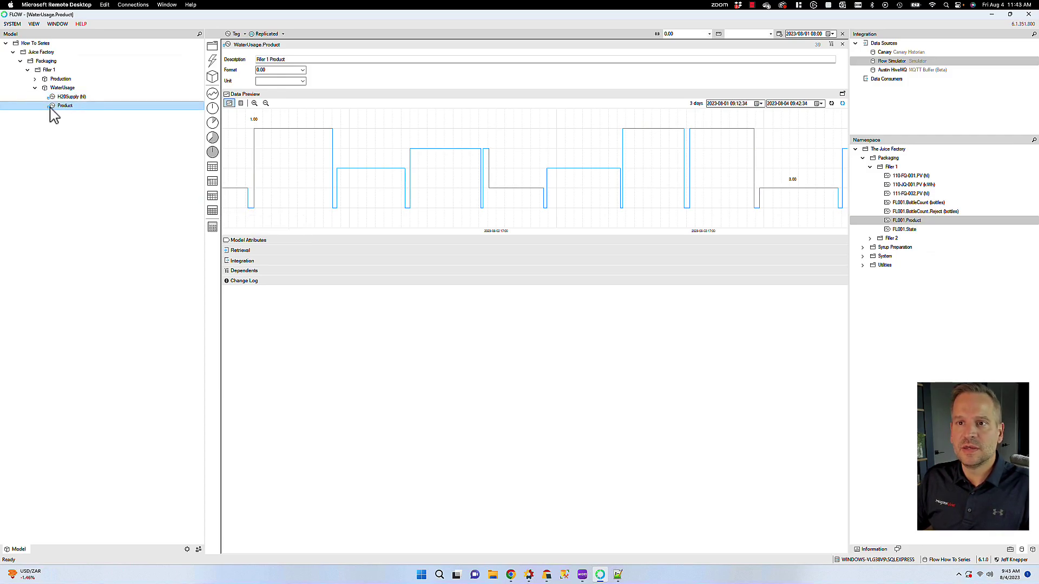
drag(55, 107, 213, 233)
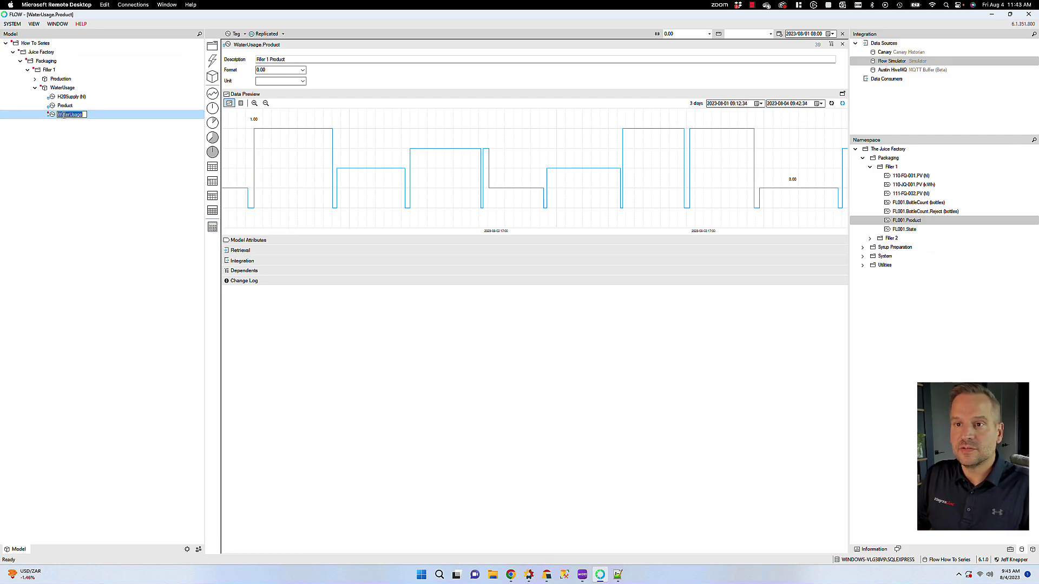
text(h)
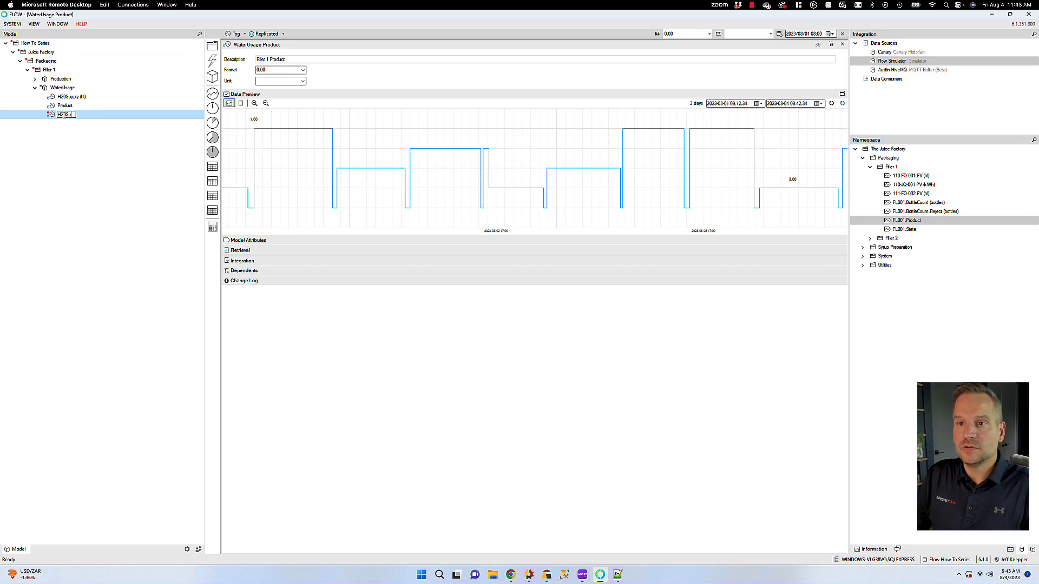
text(2OSupply_cl)
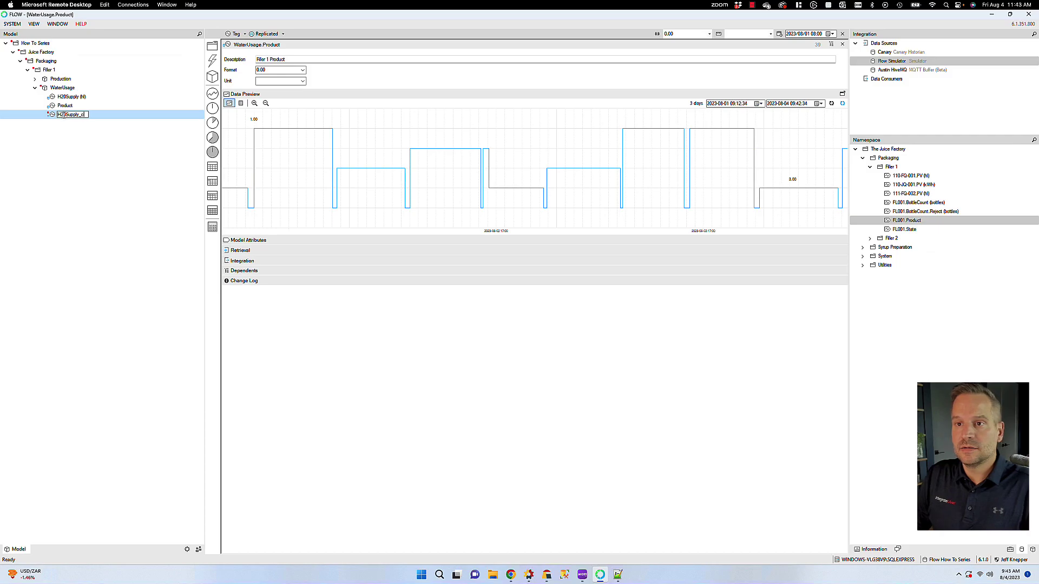
text(eansed)
key(Return)
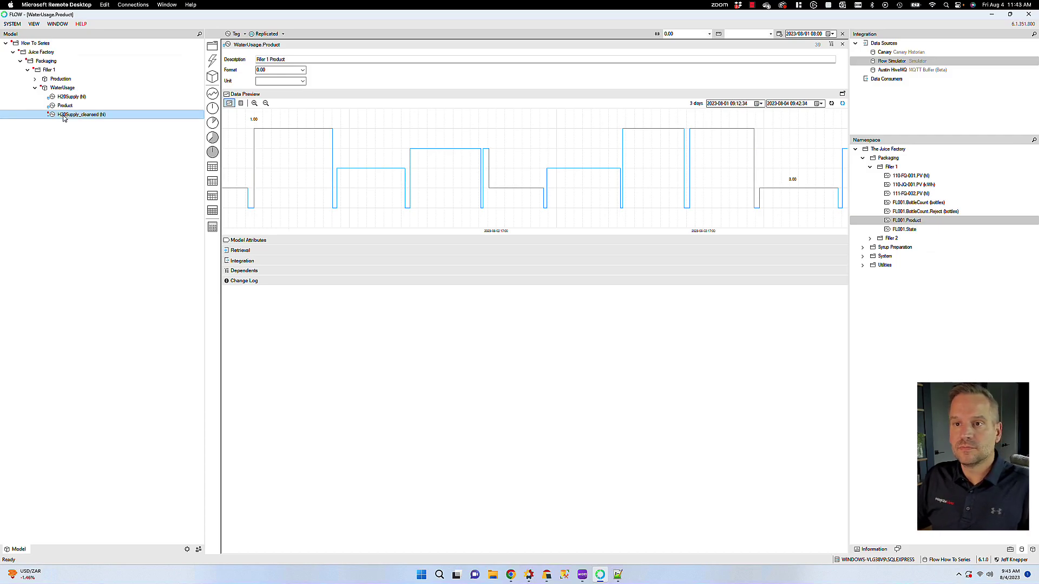
Open the retrieval settings of H20Supply_cleansed and add the Product measure as a second source.
click(50, 114)
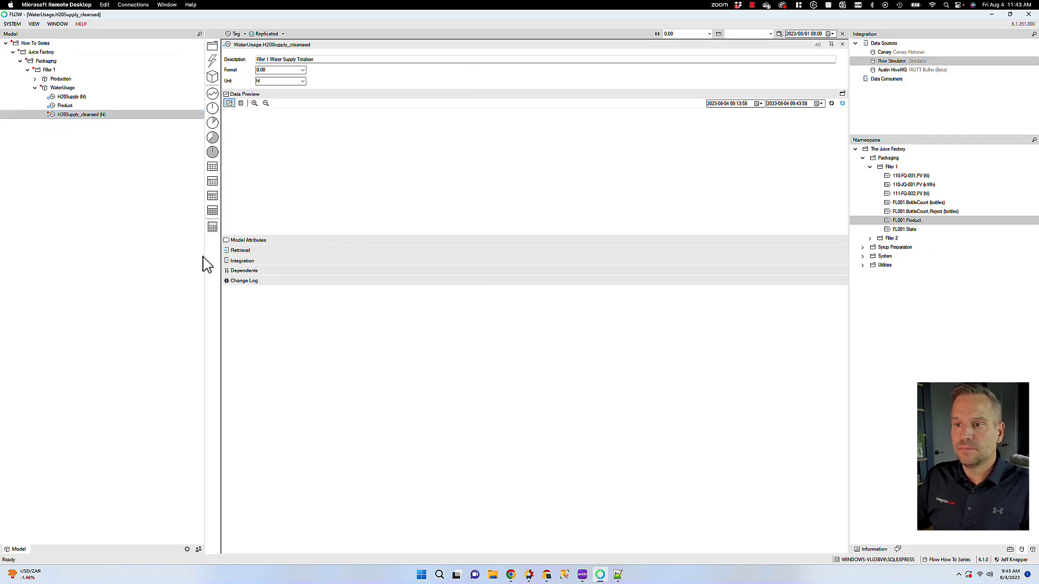
click(247, 253)
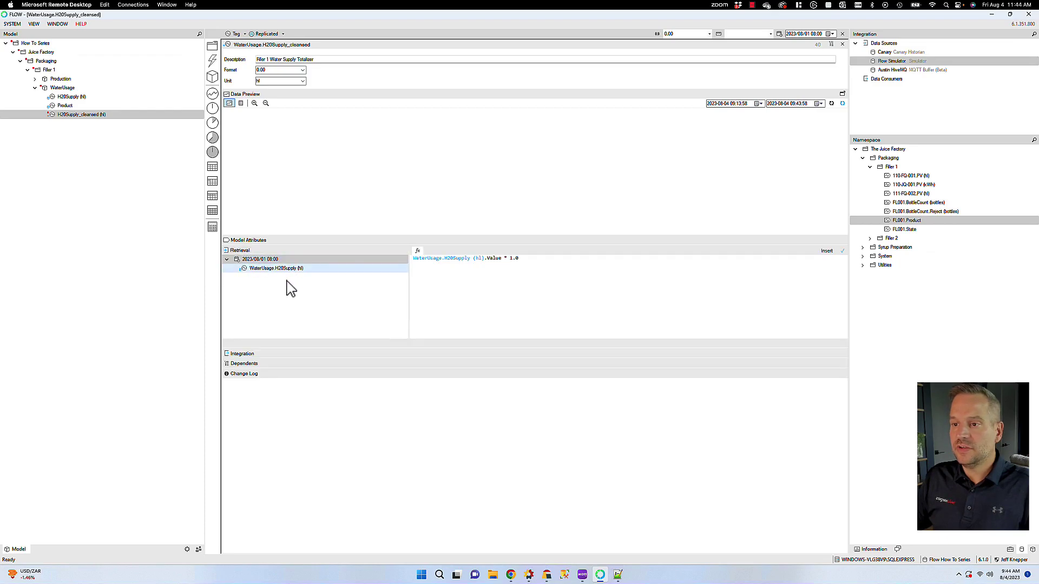
click(57, 107)
drag(54, 114, 251, 269)
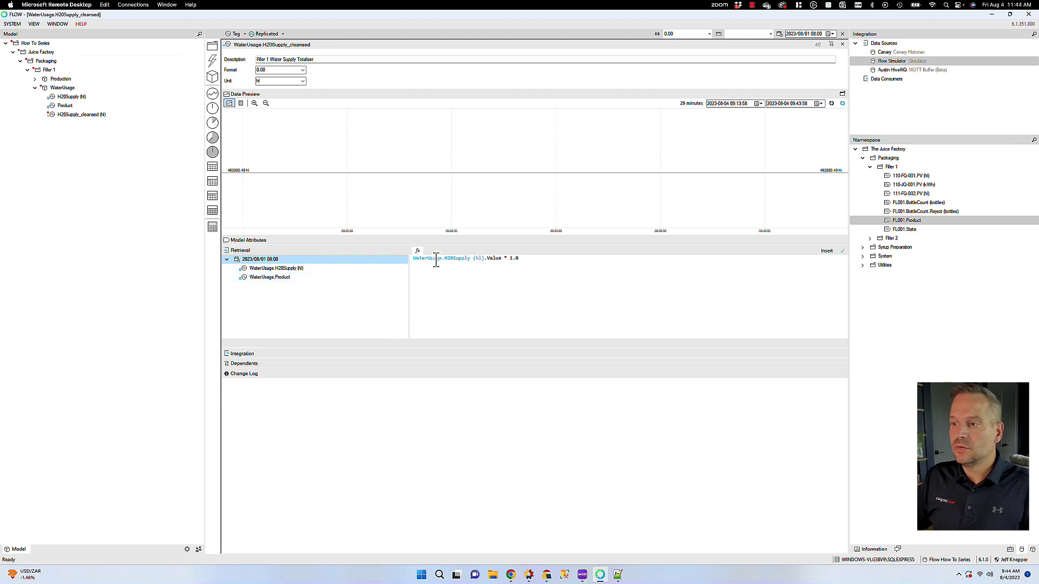
Replace the formula with WaterUsage.Product.Value == 0 ? null : WaterUsage.H20Supply (hl).Value and refresh the data preview.
triple_click(552, 261)
key(BackSpace)
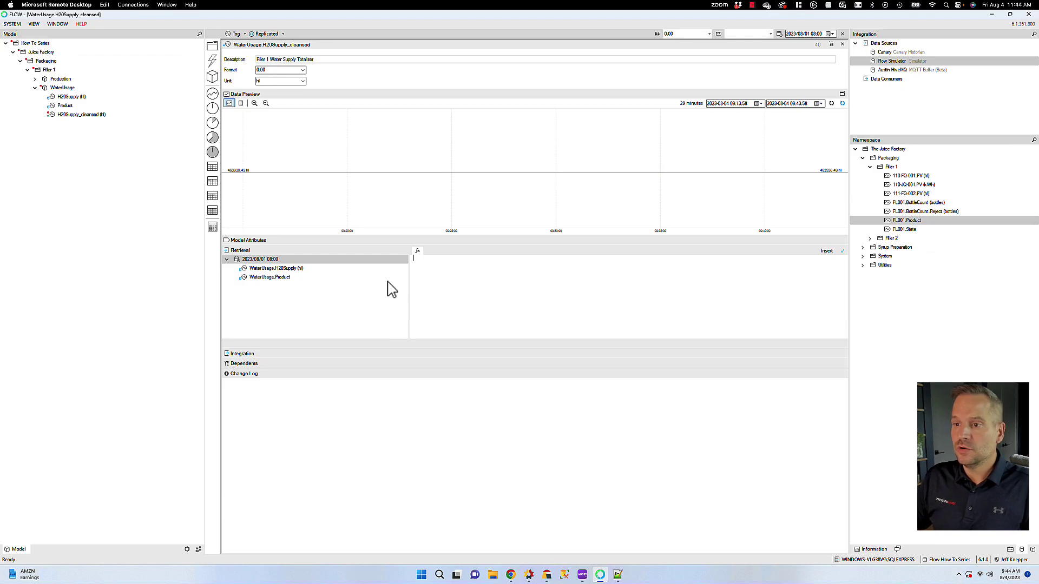
click(261, 281)
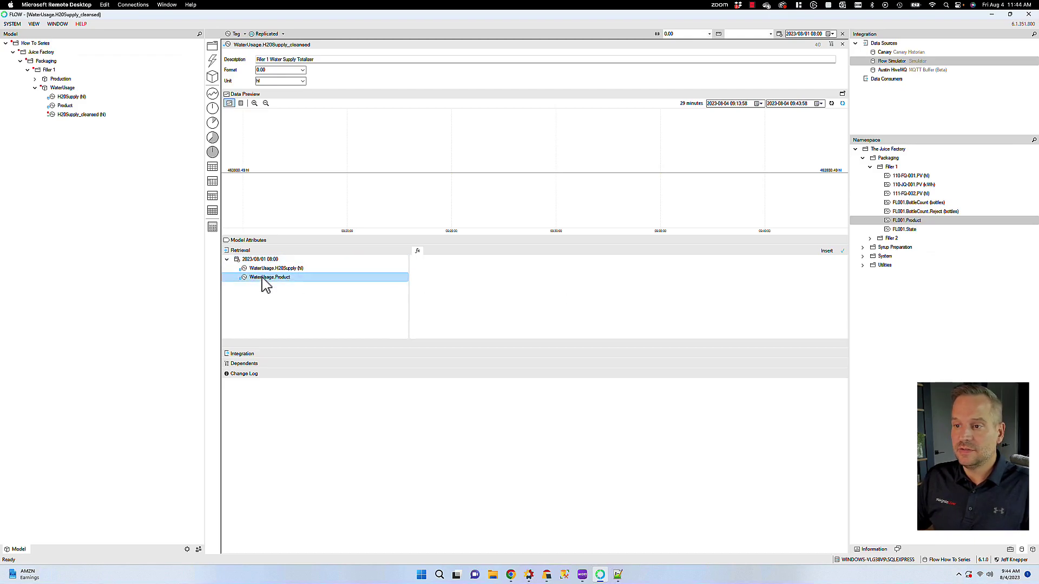
drag(257, 284, 488, 299)
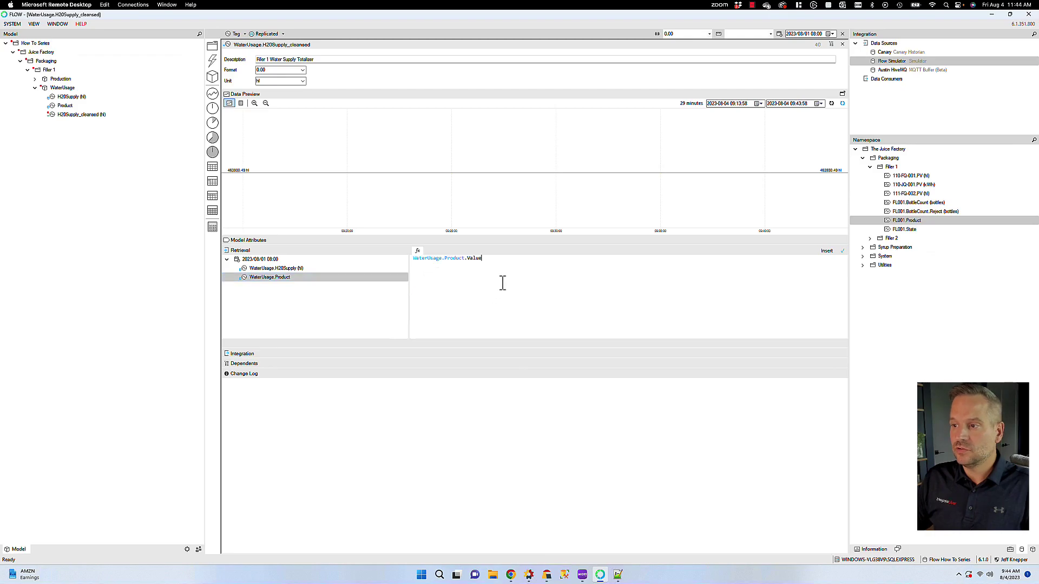
text(? )
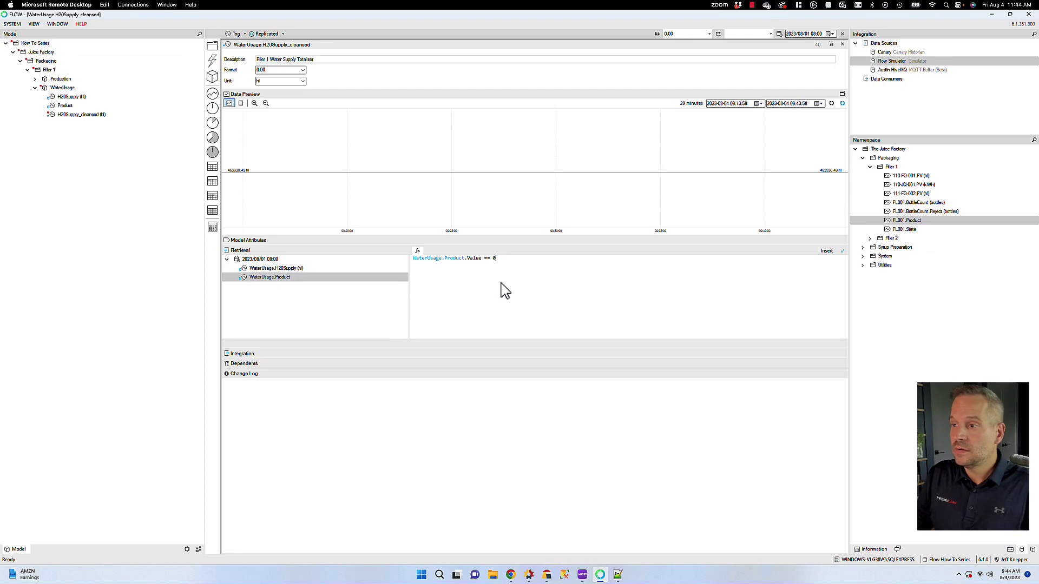
text(null :)
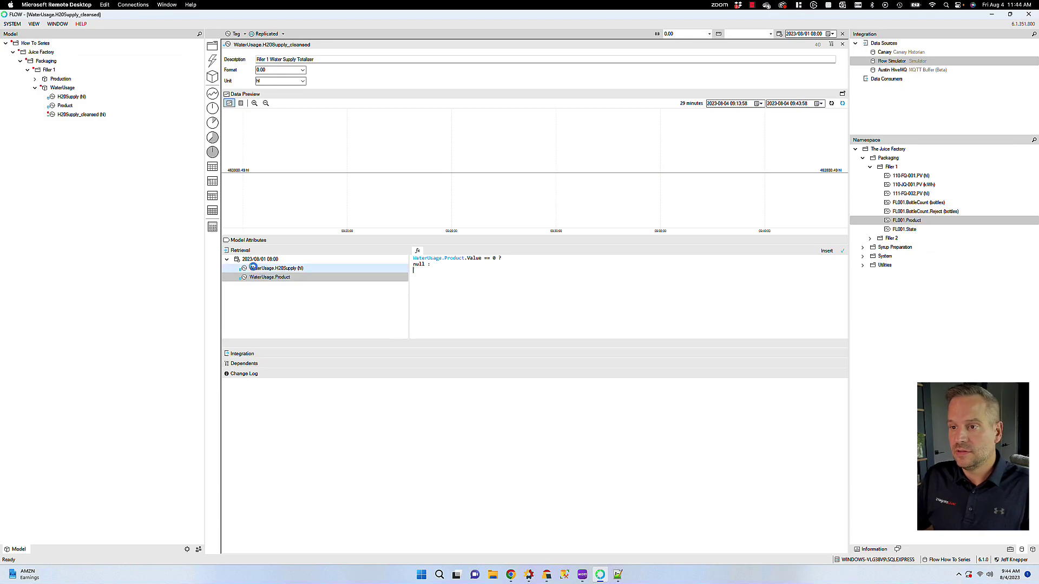
double_click(254, 269)
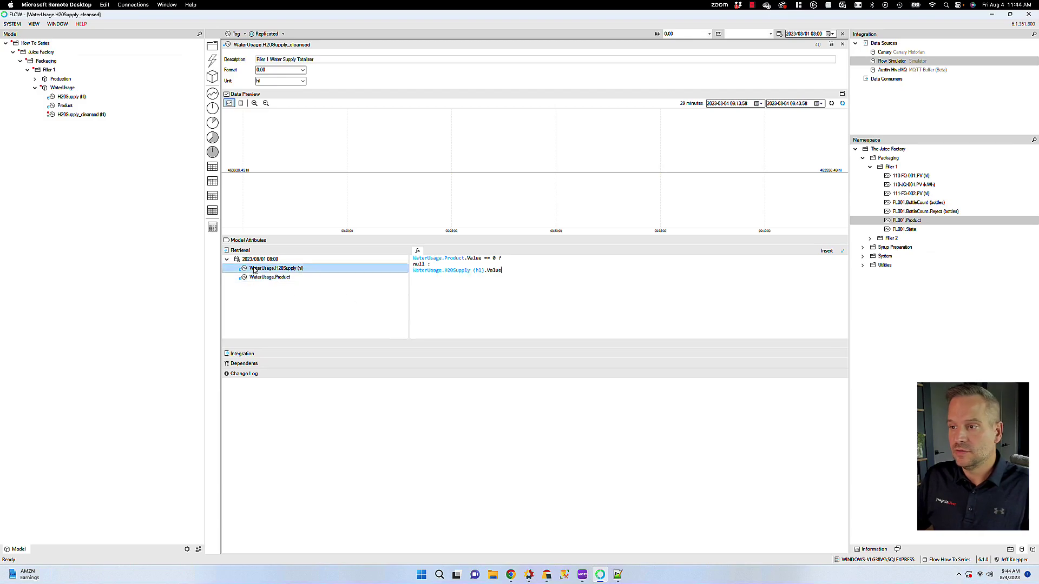
click(831, 104)
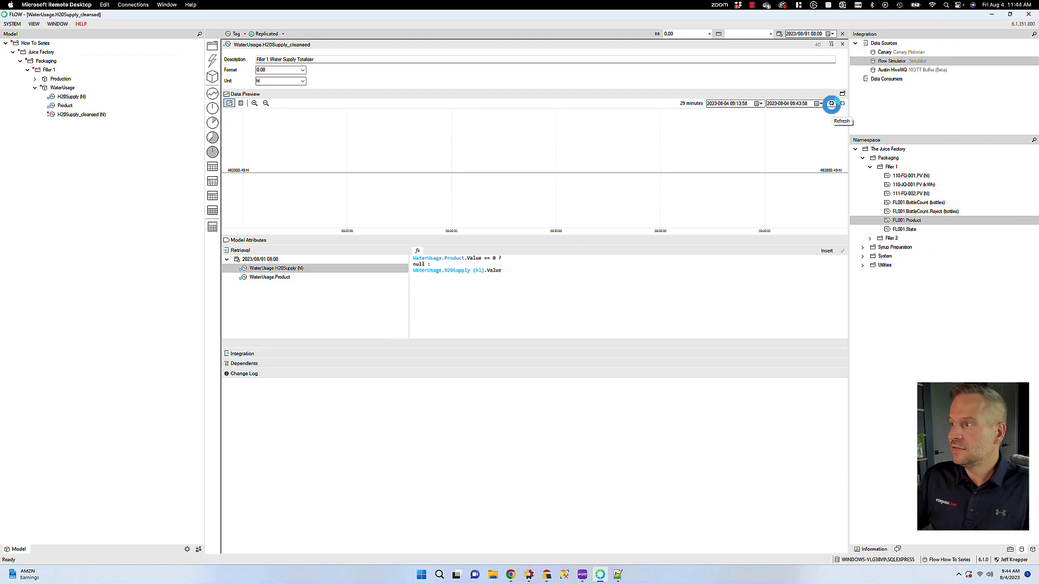
Preview the H20Supply_cleansed data with the start date set to 2023-08-01.
click(726, 104)
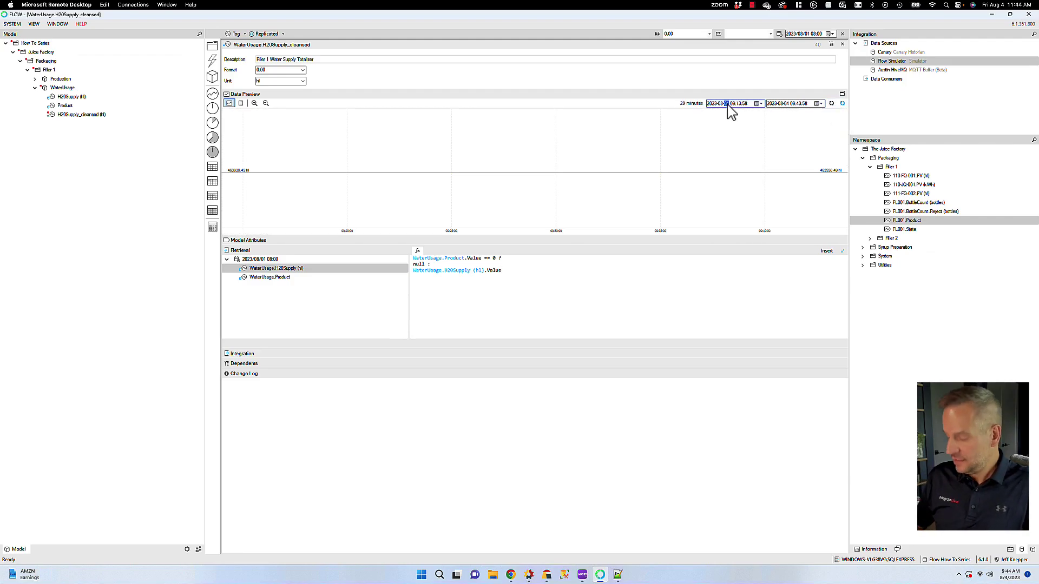
text(1)
click(831, 104)
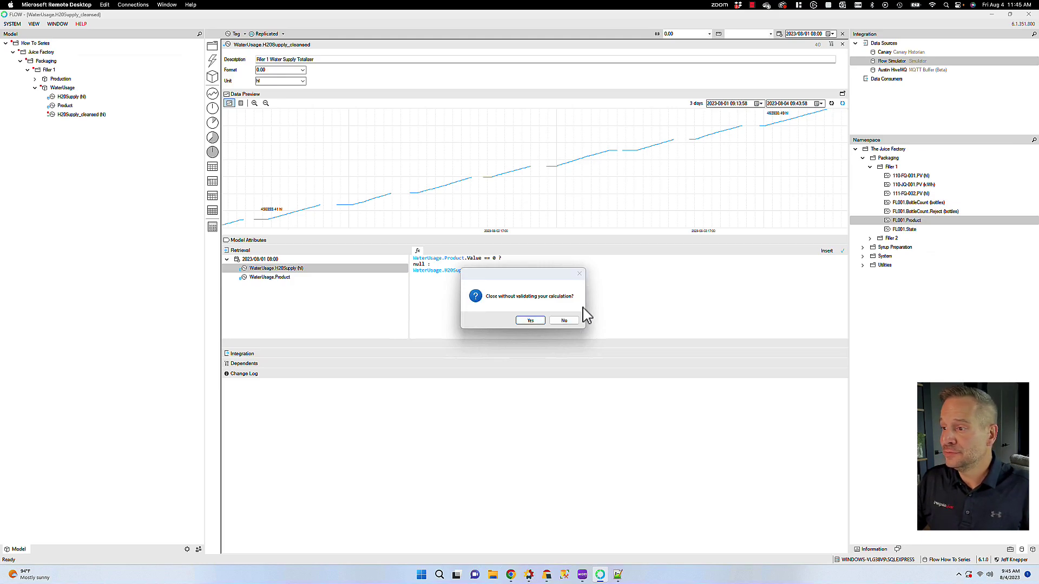
Validate the H20Supply_cleansed calculation and close its editor and the Product measure's editor.
click(563, 320)
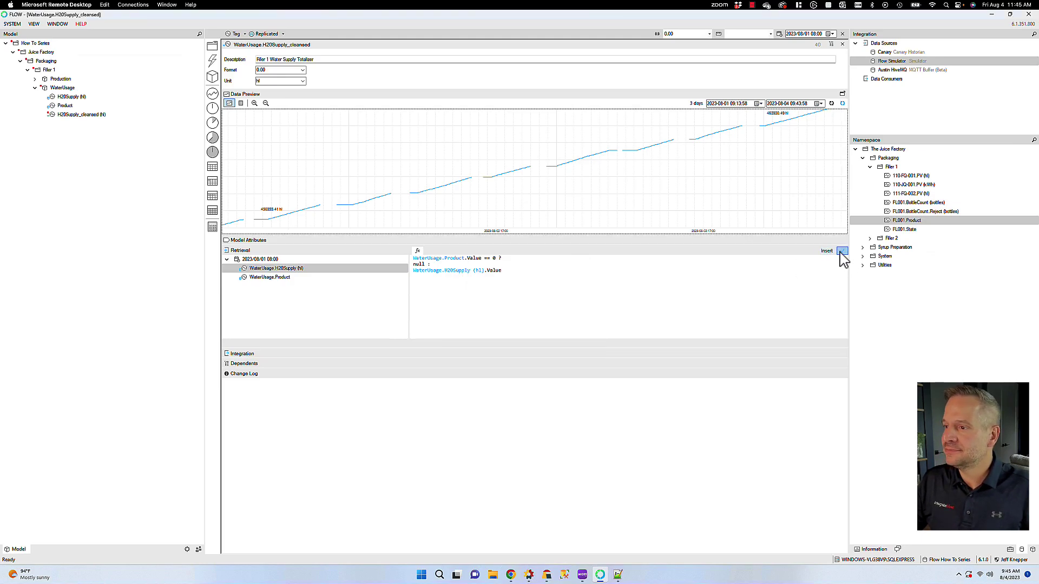
click(842, 252)
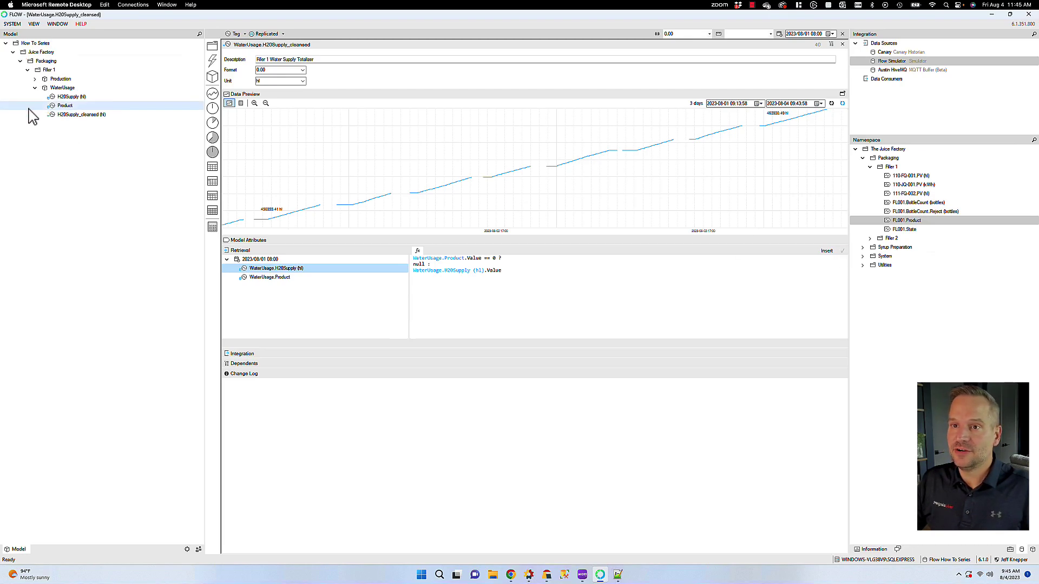
click(842, 44)
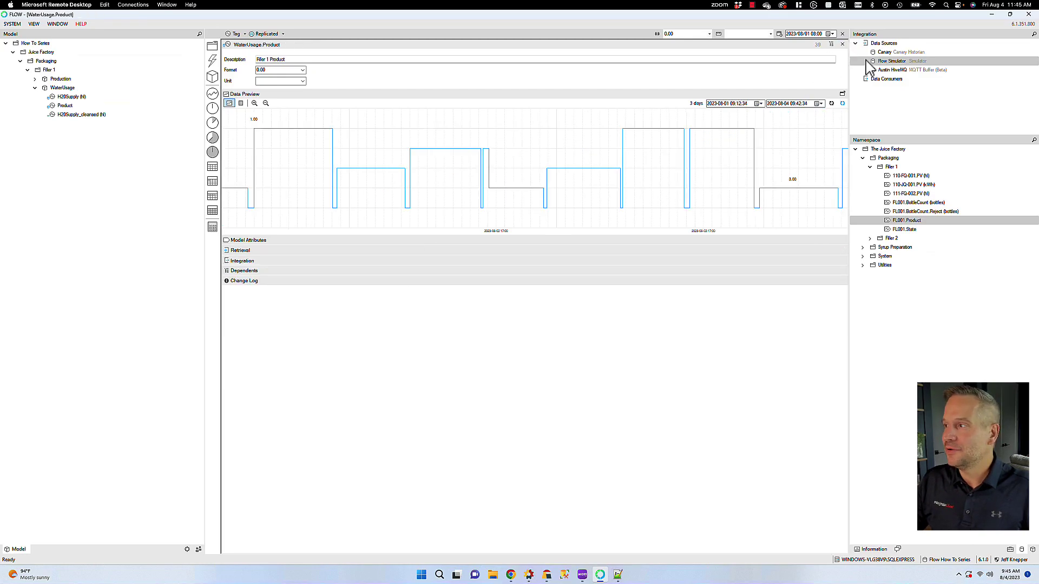
click(841, 44)
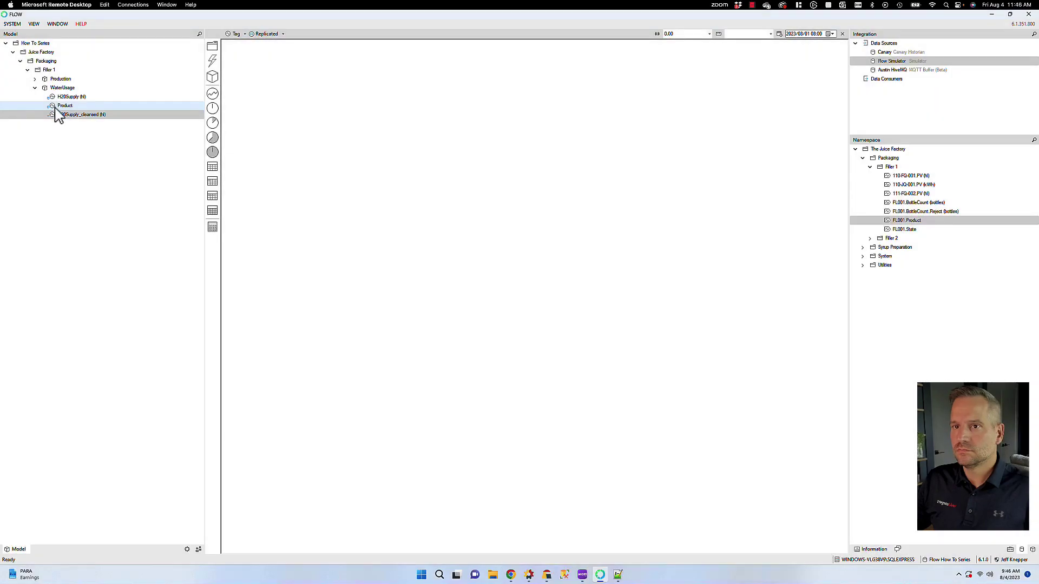
Create an hourly measure from H20Supply_cleansed and name it Hourly.
click(58, 115)
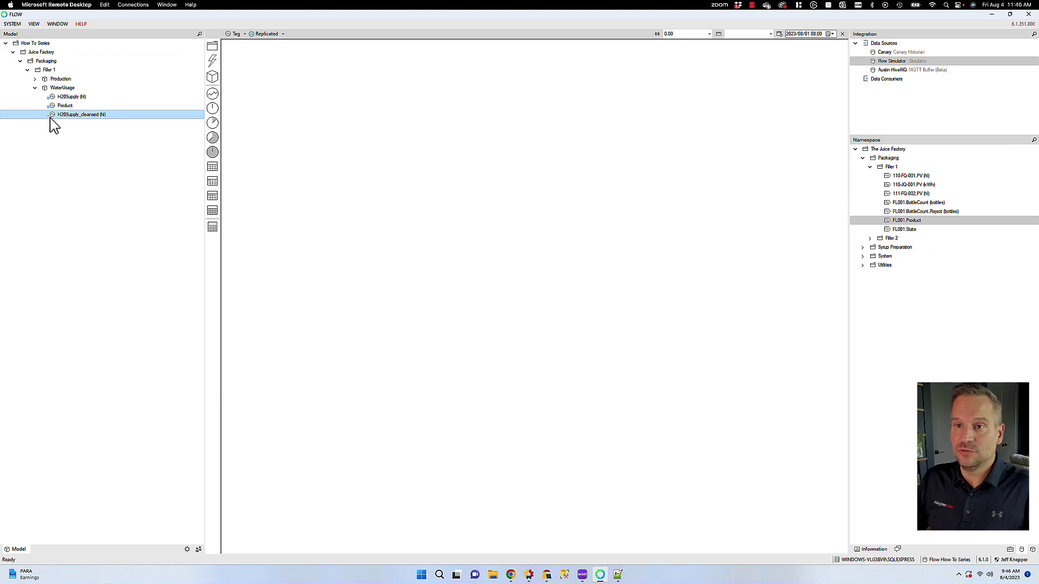
drag(54, 124, 215, 126)
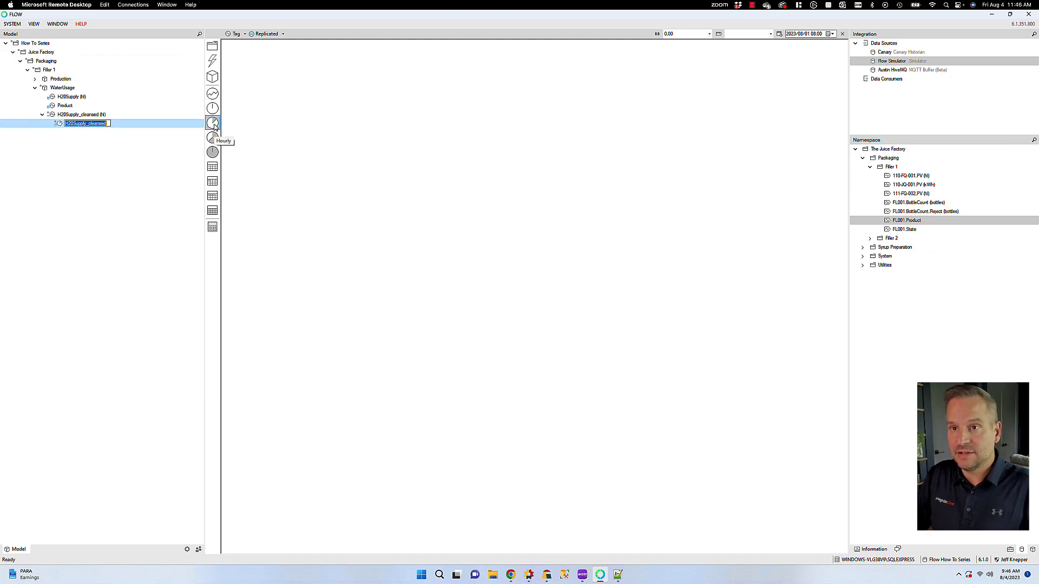
text(Hourly (h)
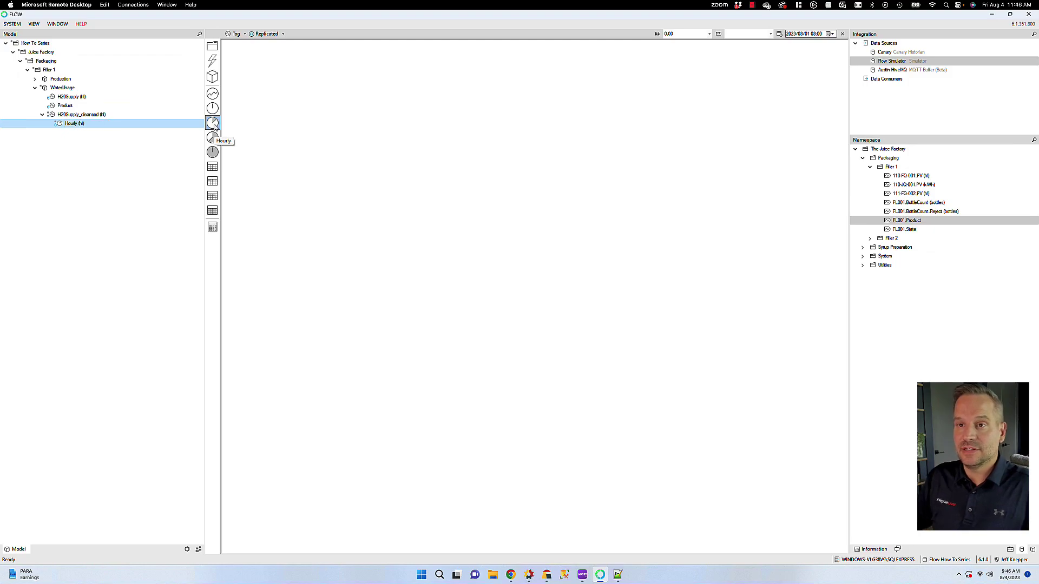
key(Return)
Build Shiftly, Daily, Weekly and Monthly measures in turn, each aggregated from the preceding one starting with Hourly.
drag(60, 125, 213, 139)
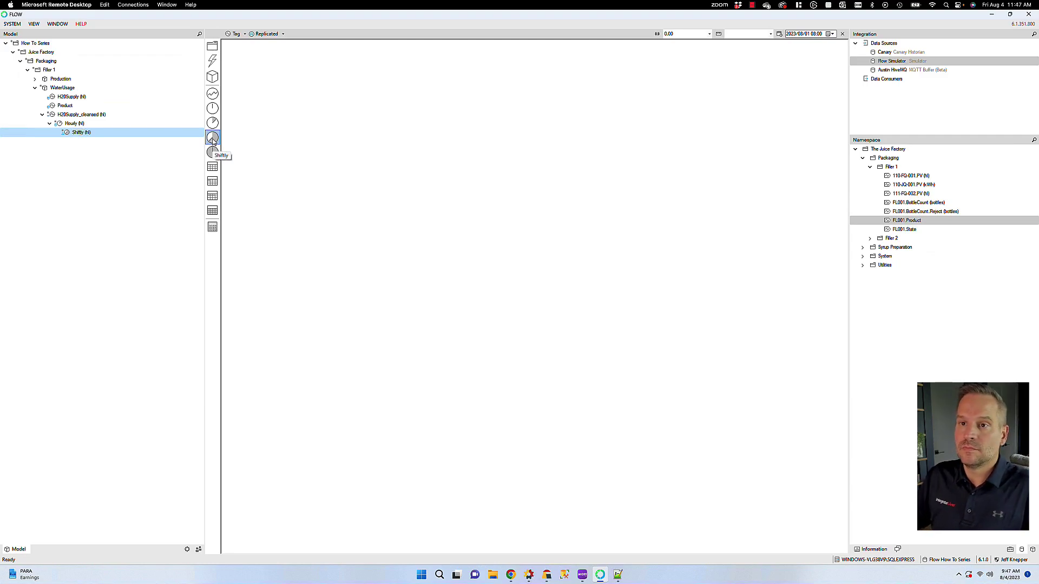
drag(69, 135, 213, 153)
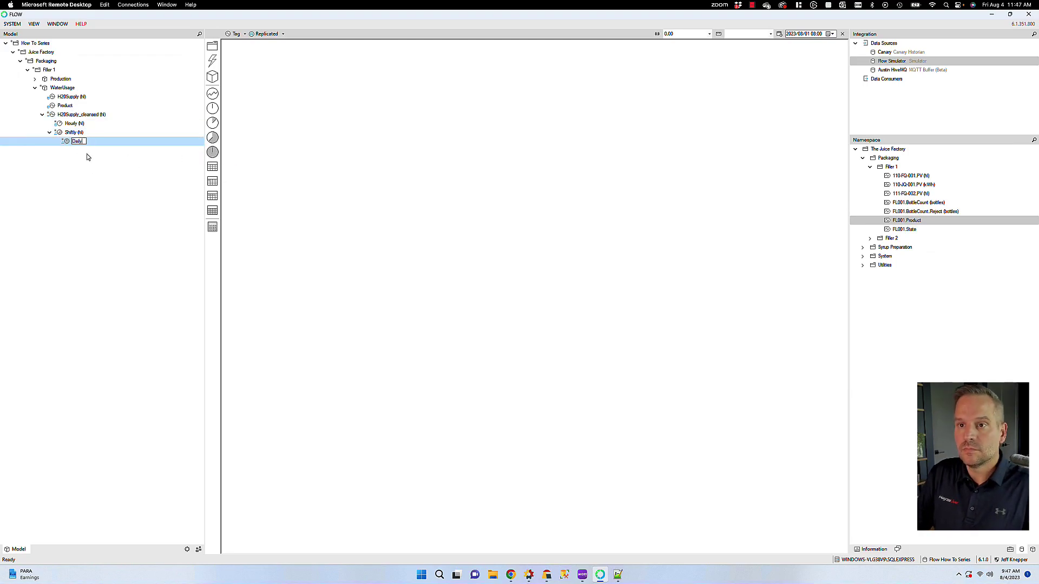
drag(74, 142, 214, 168)
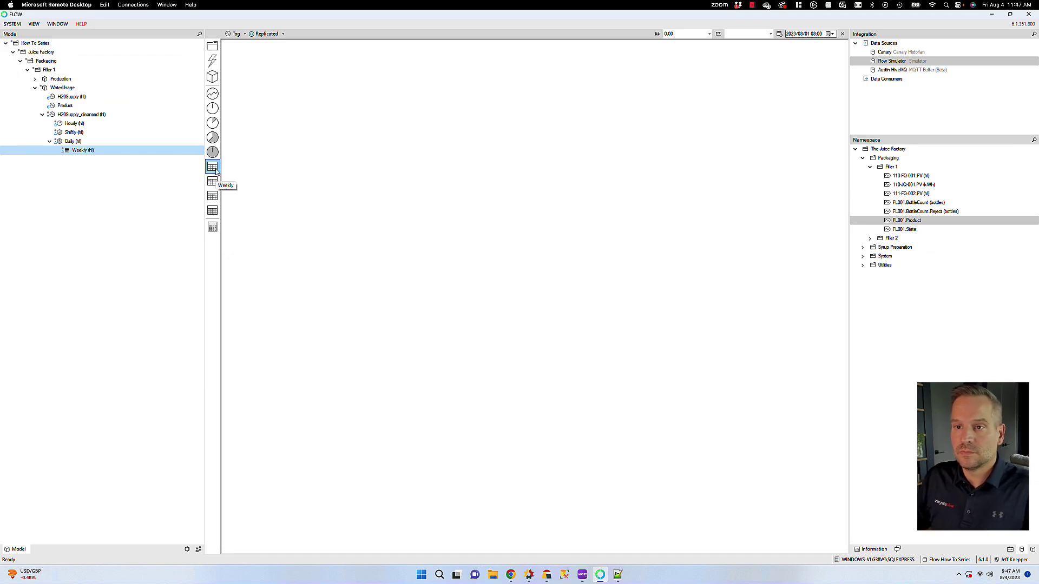
drag(70, 150, 216, 201)
text(Monthly)
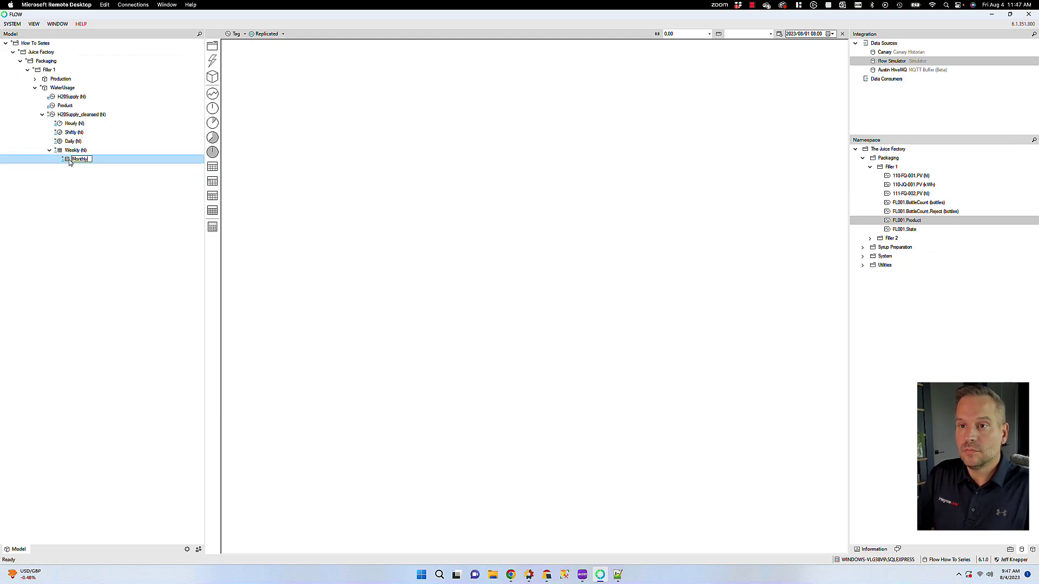
key(Return)
drag(73, 168, 64, 116)
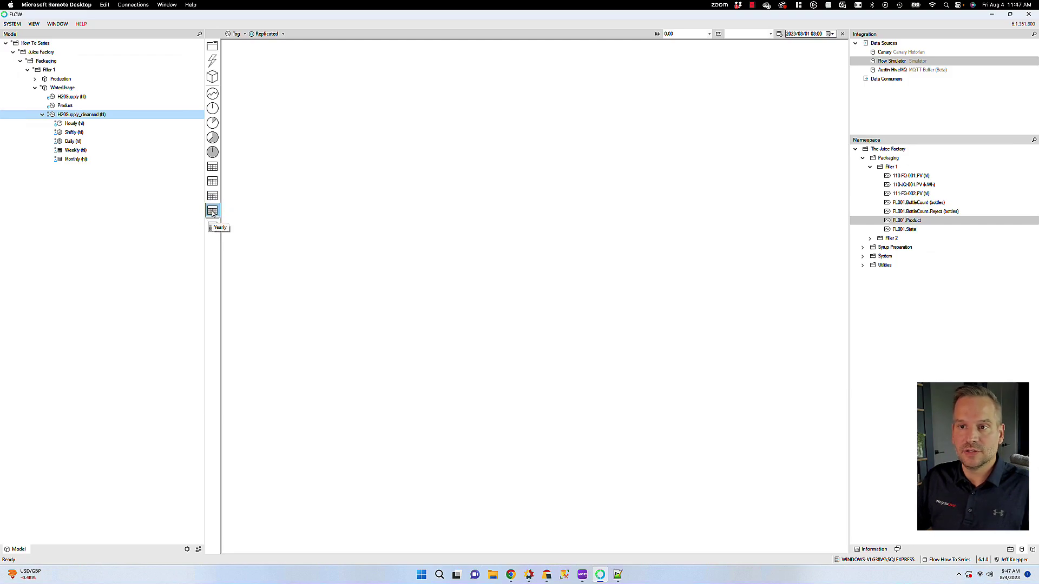
Set the Hourly measure's retrieval aggregation to Counter and deploy the measure.
right_click(49, 113)
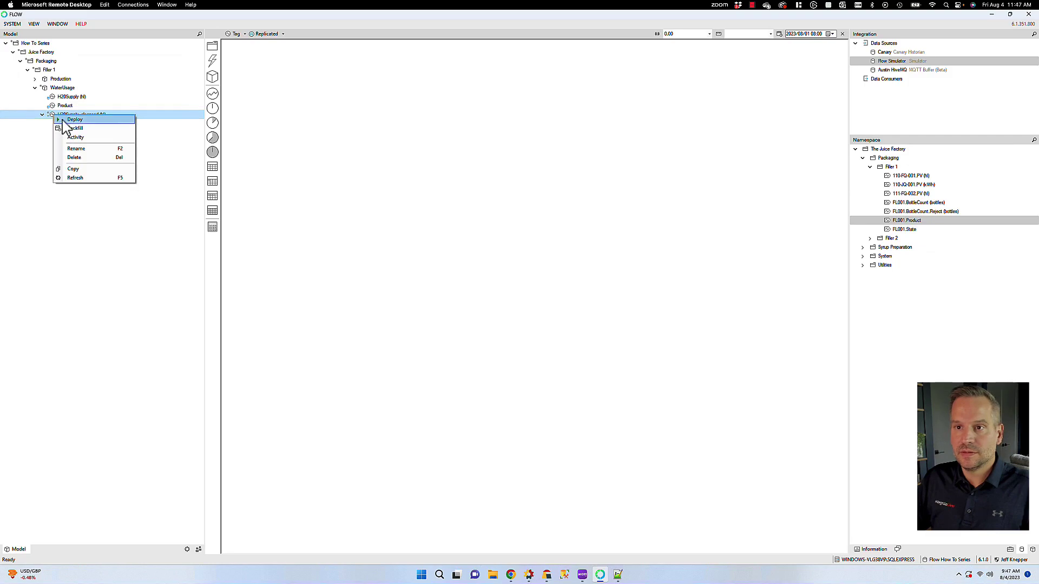
click(52, 134)
click(56, 124)
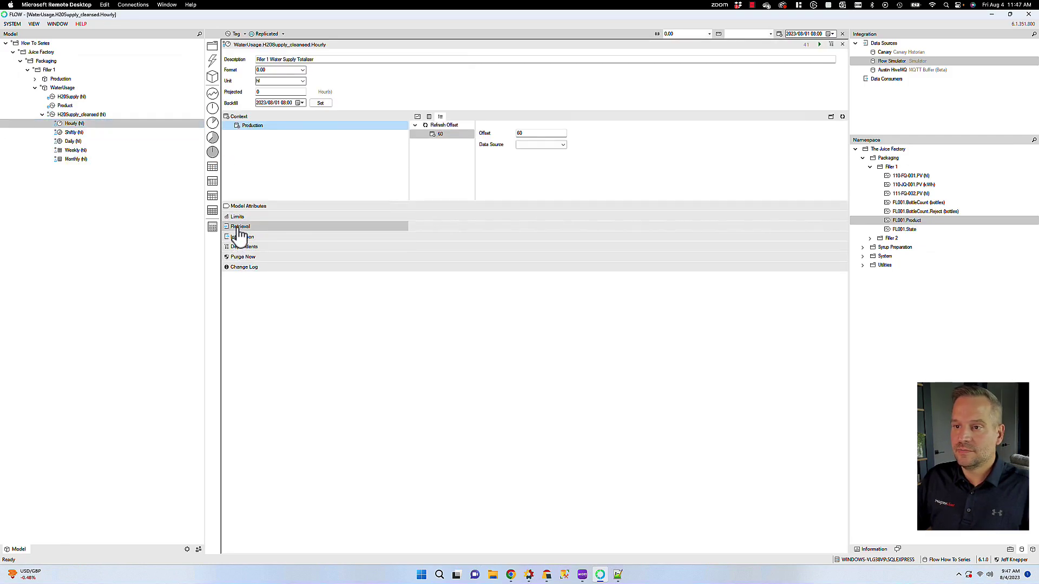
click(237, 227)
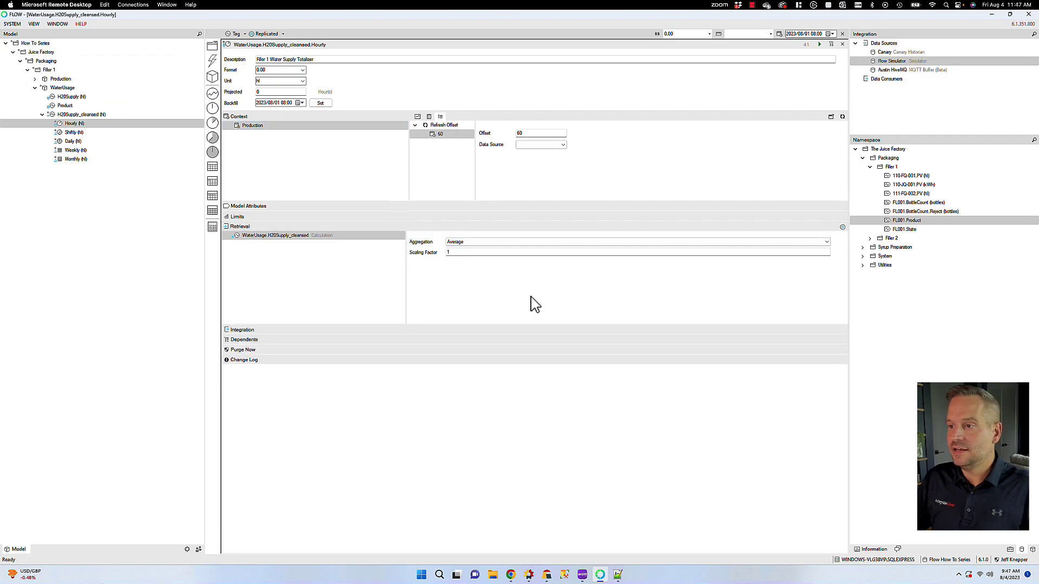
click(465, 244)
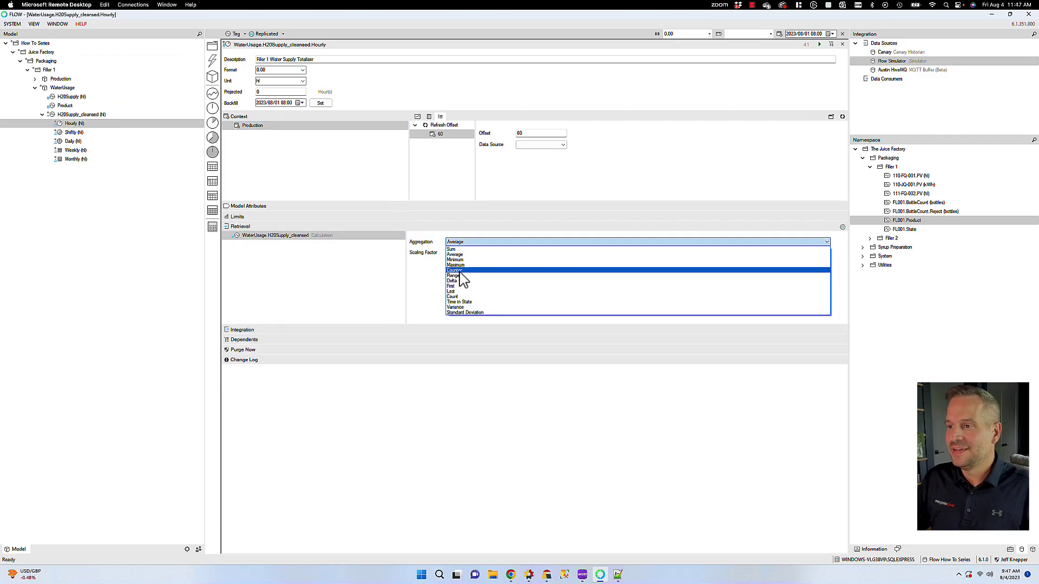
click(460, 271)
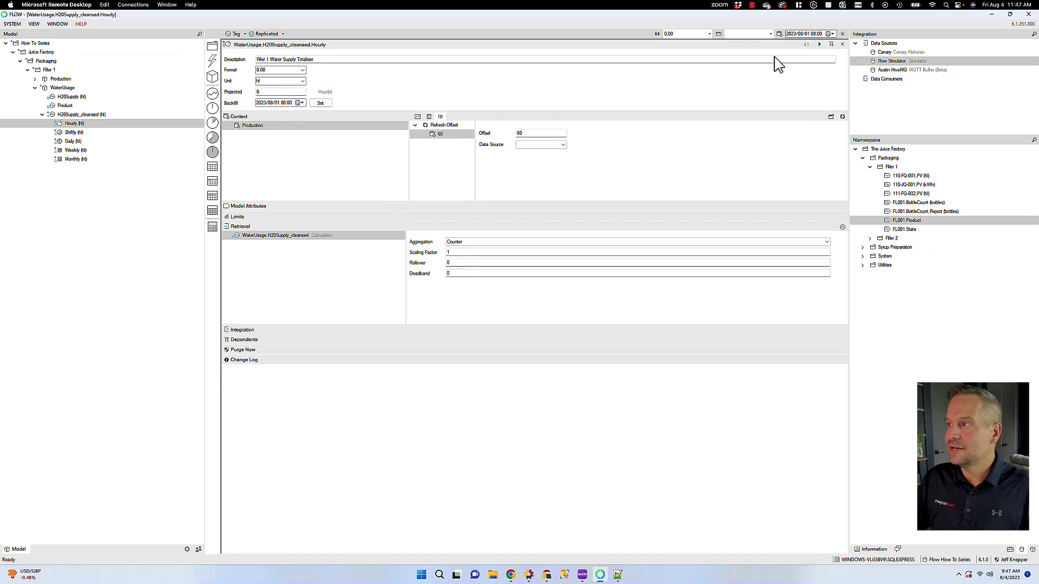
click(821, 45)
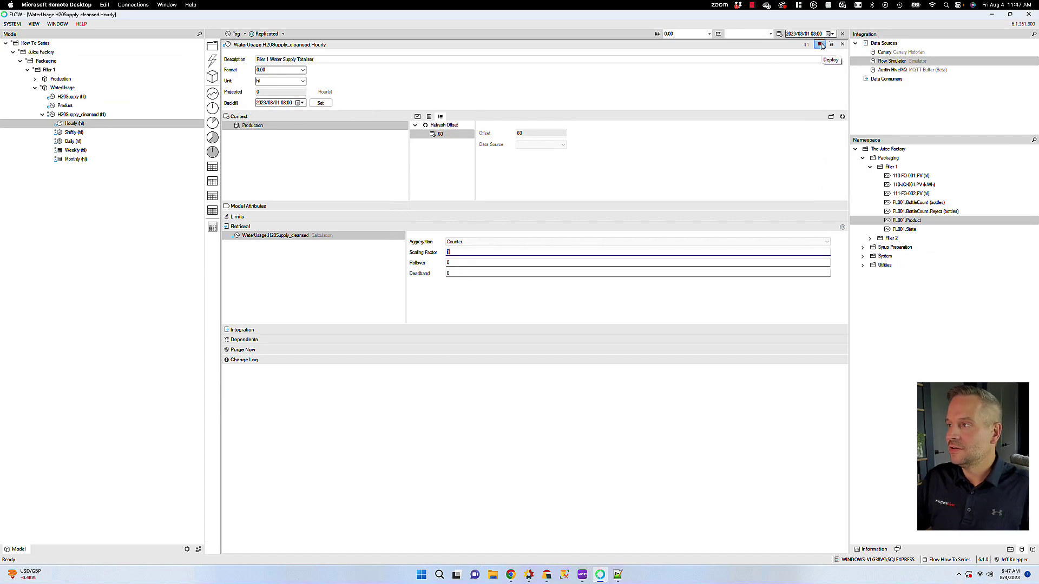
click(842, 45)
Review the source and aggregation in the Shiftly measure's retrieval settings.
click(61, 124)
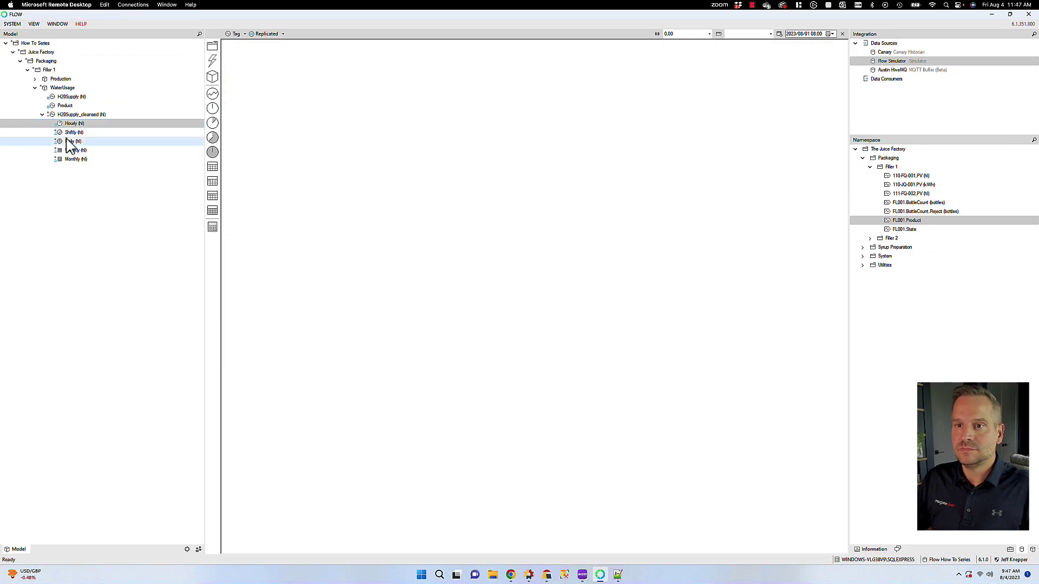
click(61, 133)
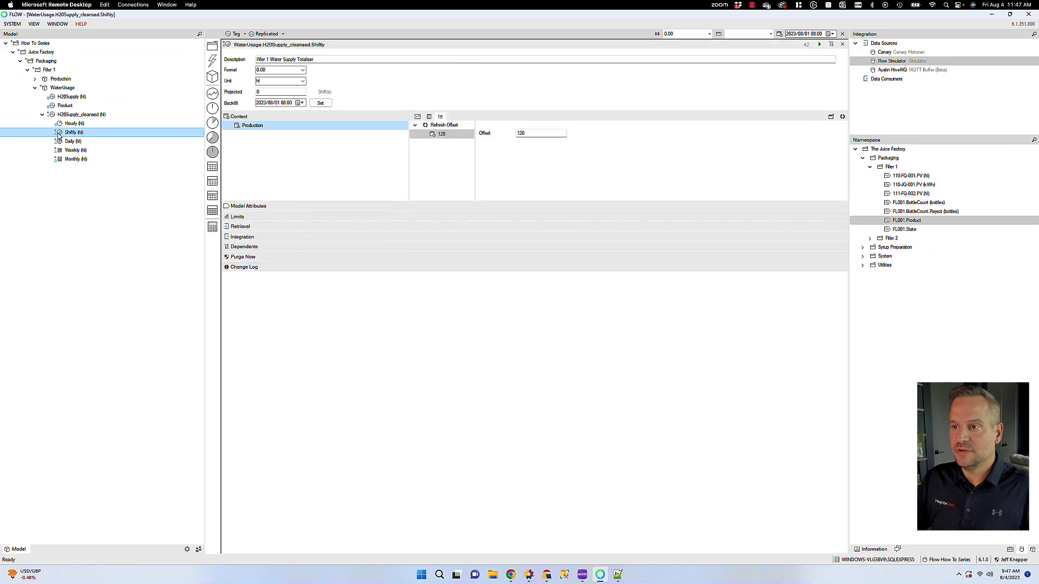
click(231, 227)
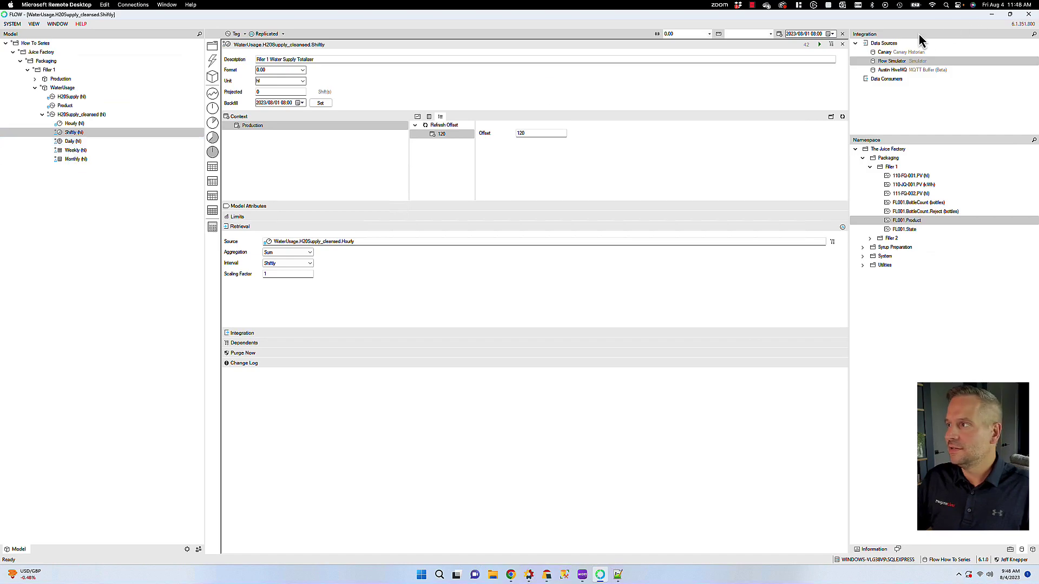
click(842, 44)
Deploy H20Supply_cleansed together with all of its contents.
right_click(52, 115)
click(56, 121)
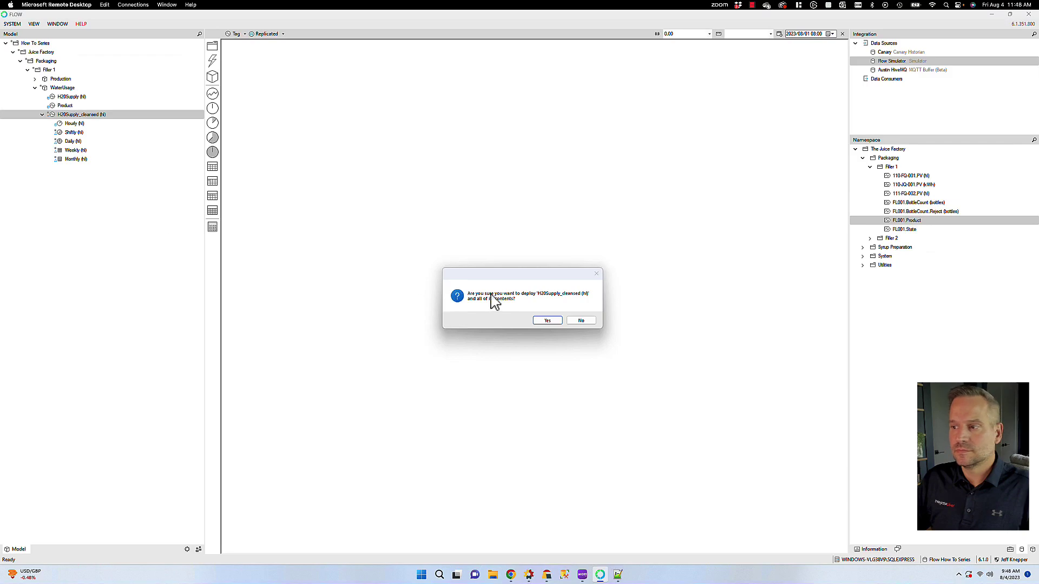
click(547, 322)
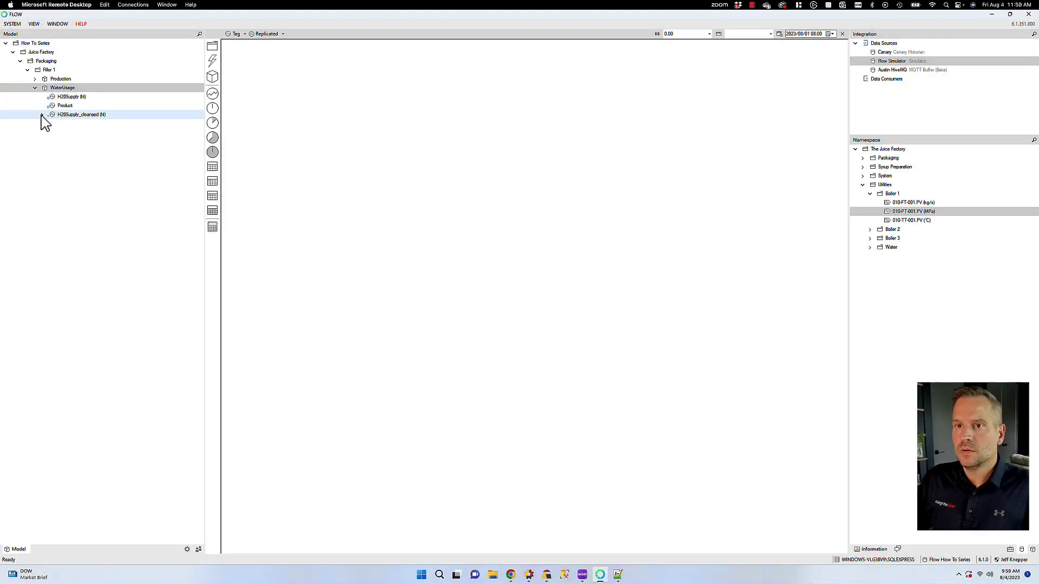
Add a new metric named Cleansing under Filler 1.
click(49, 90)
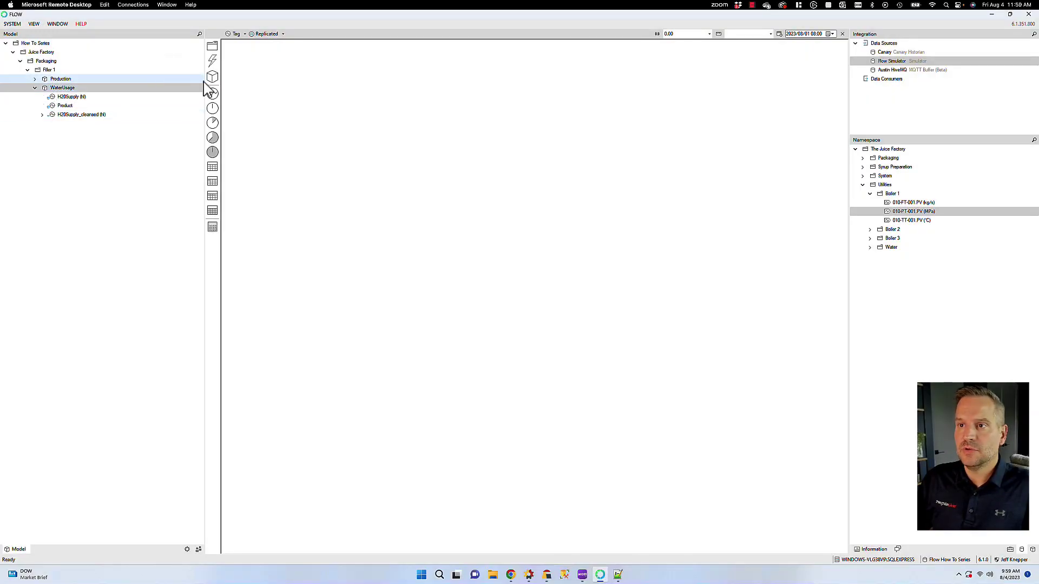
drag(211, 75, 51, 88)
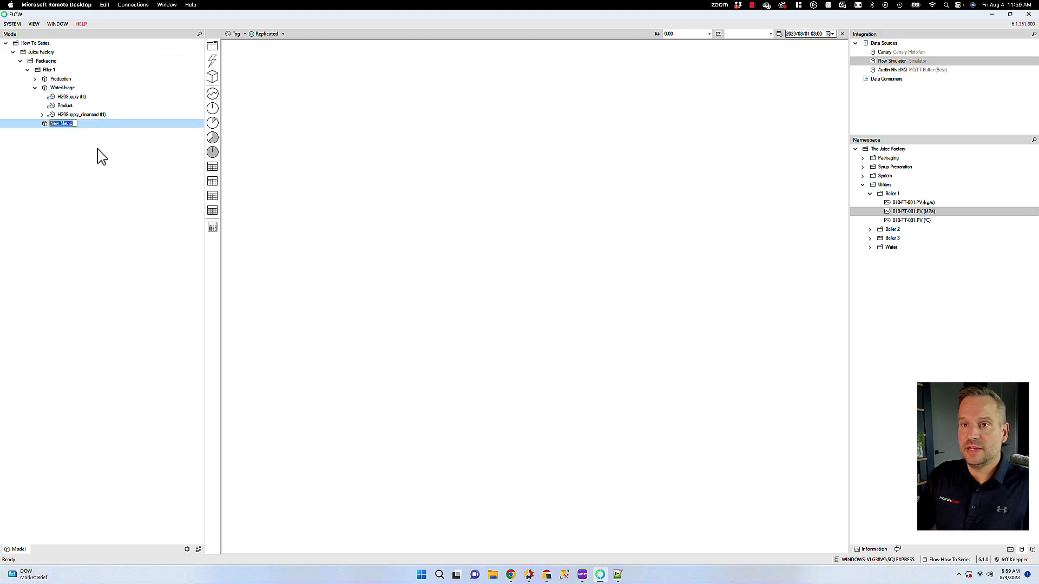
text(Cleansing)
key(Return)
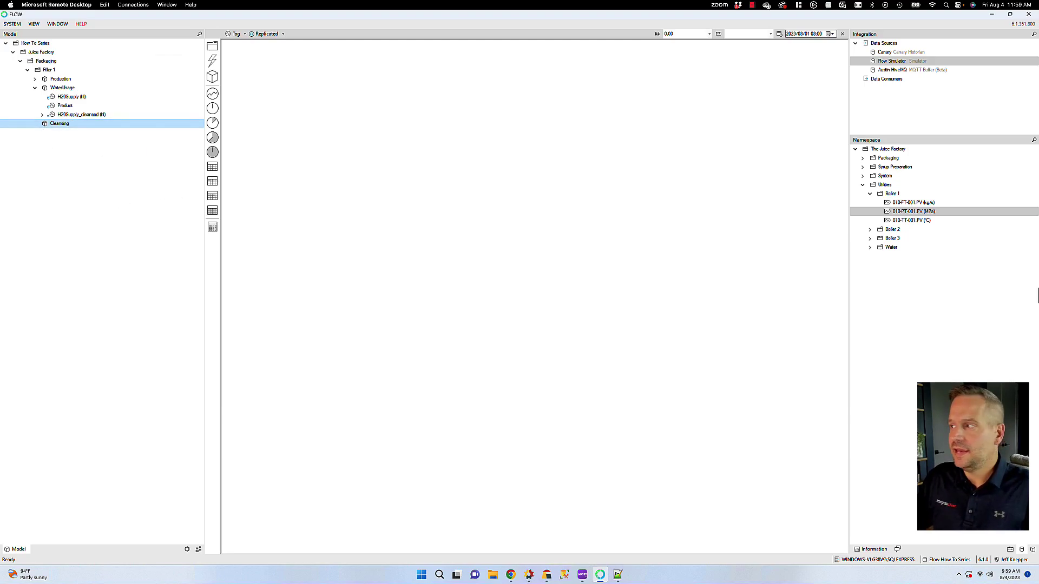
Add the Boiler 1 pressure tag 010-PT-001.PV to the Cleansing metric, keeping its tag name, and open it.
click(900, 212)
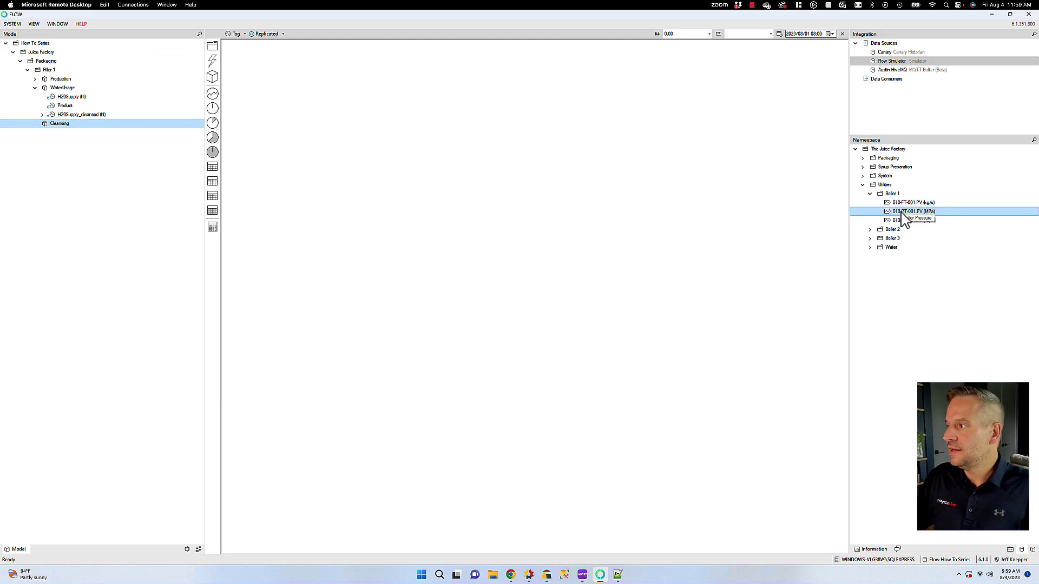
drag(901, 213, 56, 125)
click(55, 134)
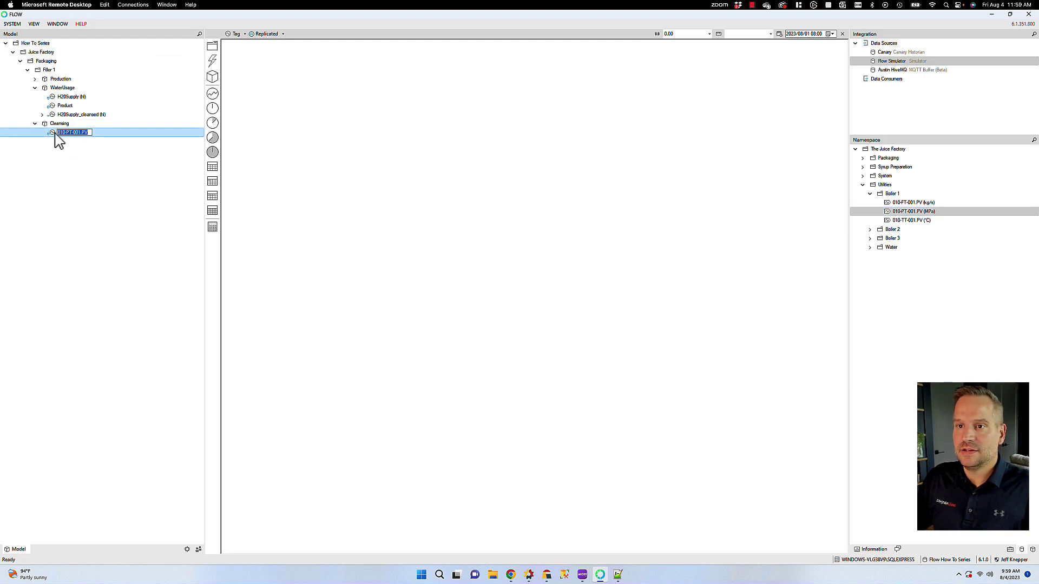
key(Return)
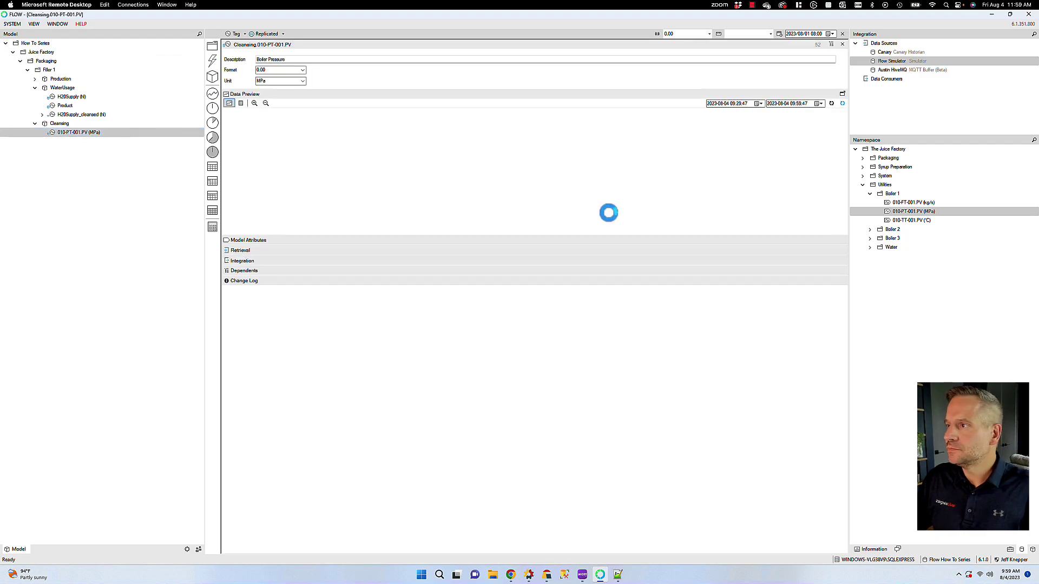
Preview the 010-PT-001.PV boiler pressure data with the start date set to 2023-07-31.
click(725, 104)
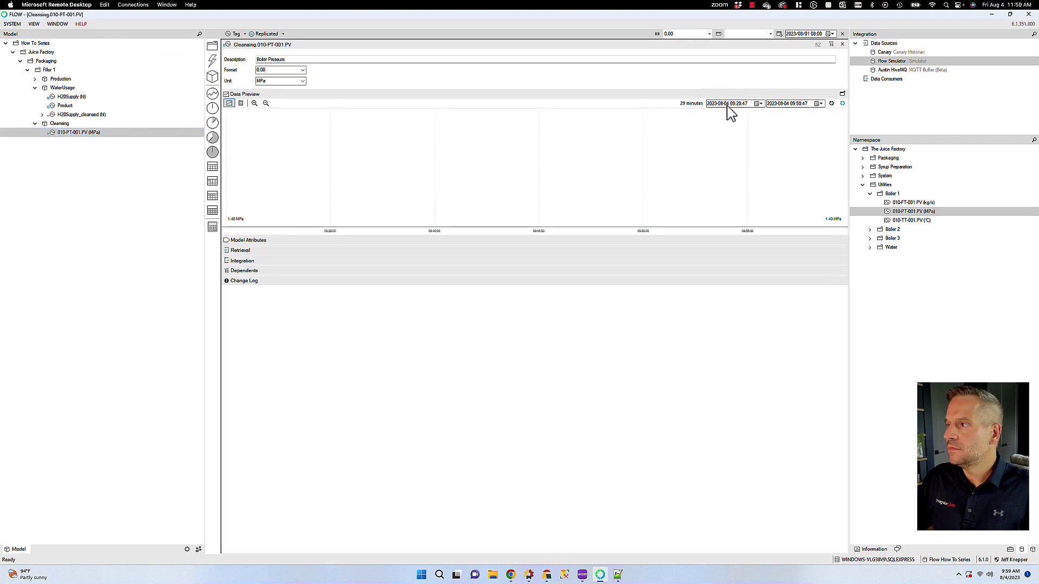
click(760, 104)
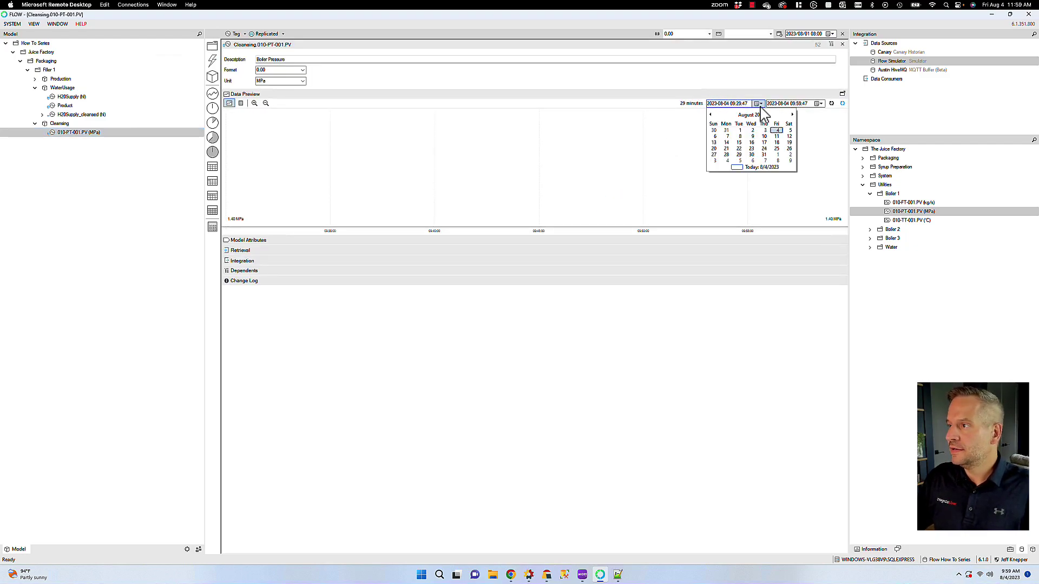
click(727, 130)
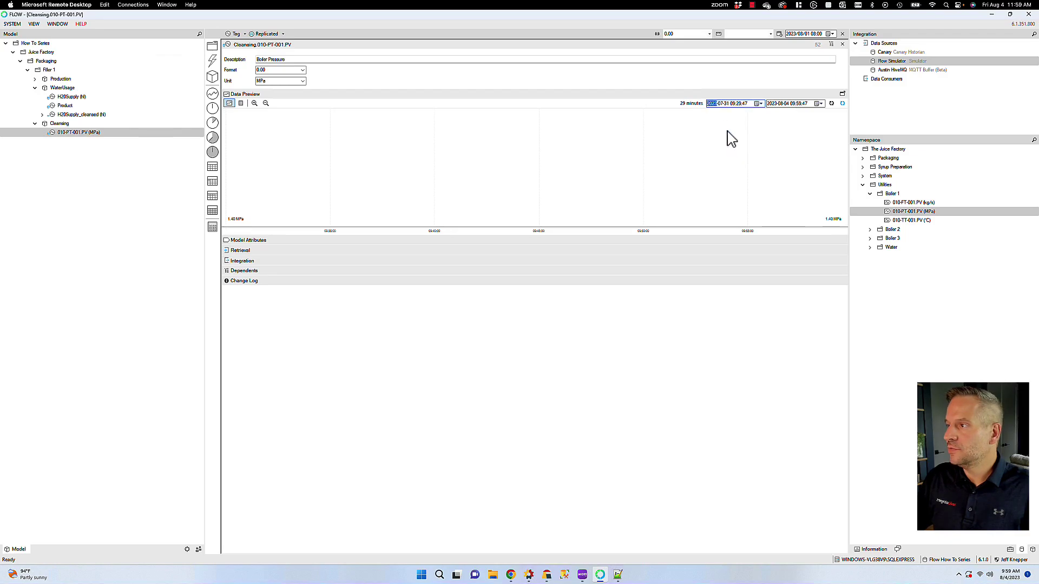
click(828, 103)
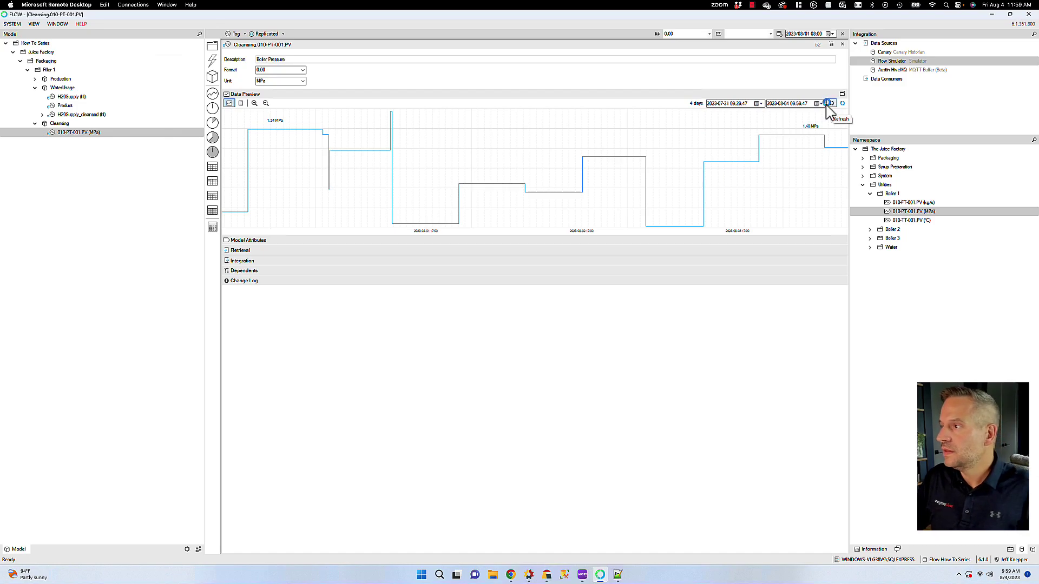
Rename the 010-PT-001.PV tag under the Cleansing metric as Pressure.
mouse_move(392, 114)
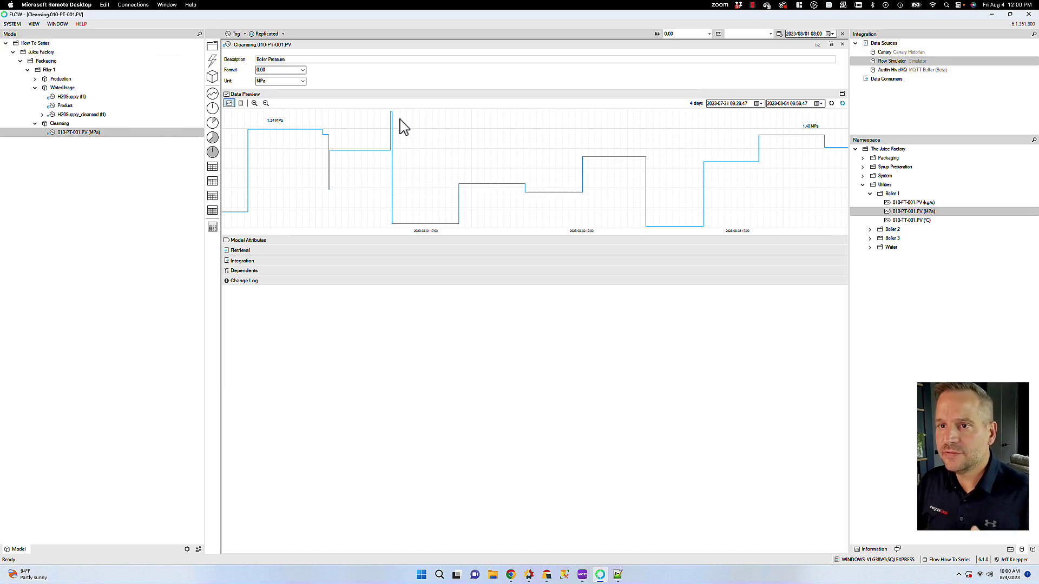
click(56, 134)
mouse_move(53, 135)
mouse_down()
mouse_move(151, 193)
mouse_move(51, 132)
mouse_move(66, 135)
mouse_up()
right_click(66, 134)
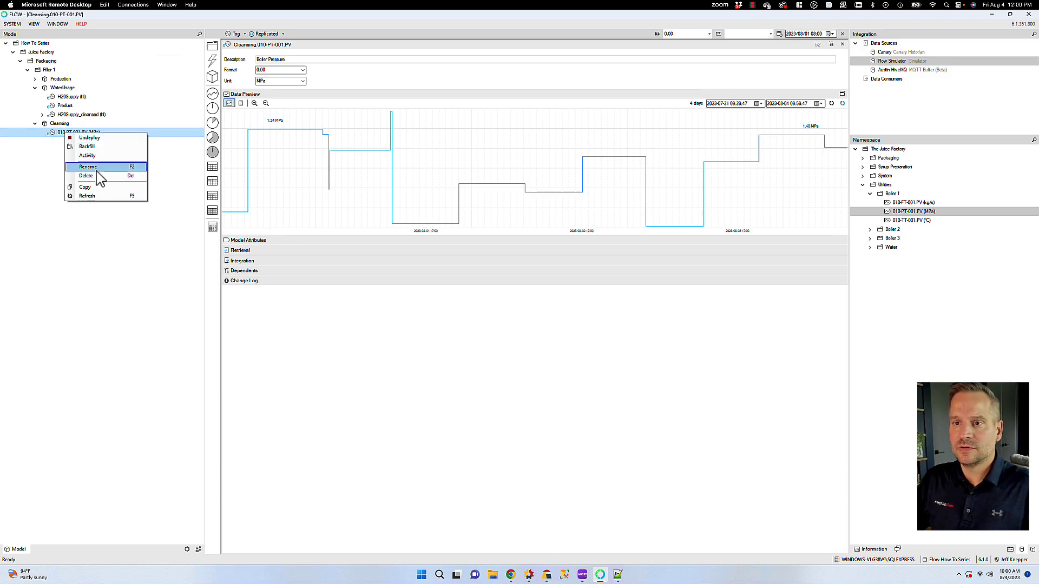
click(97, 171)
text(Pressure (MPa))
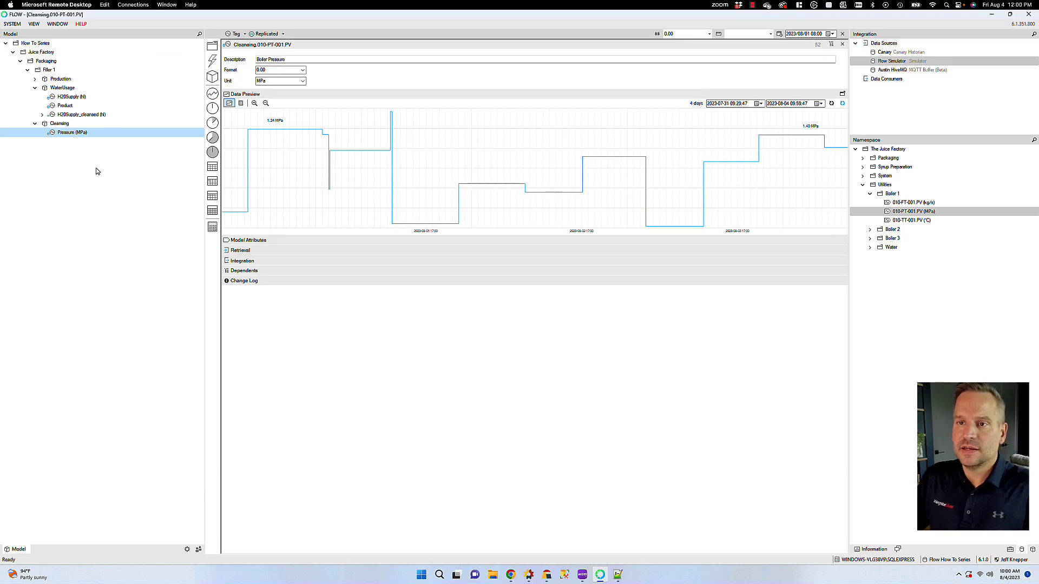
key(Return)
Create a calculated tag named Cleansing from Pressure that returns Pressure when Pressure * 1.0 < 1.45, otherwise null.
drag(49, 135, 212, 230)
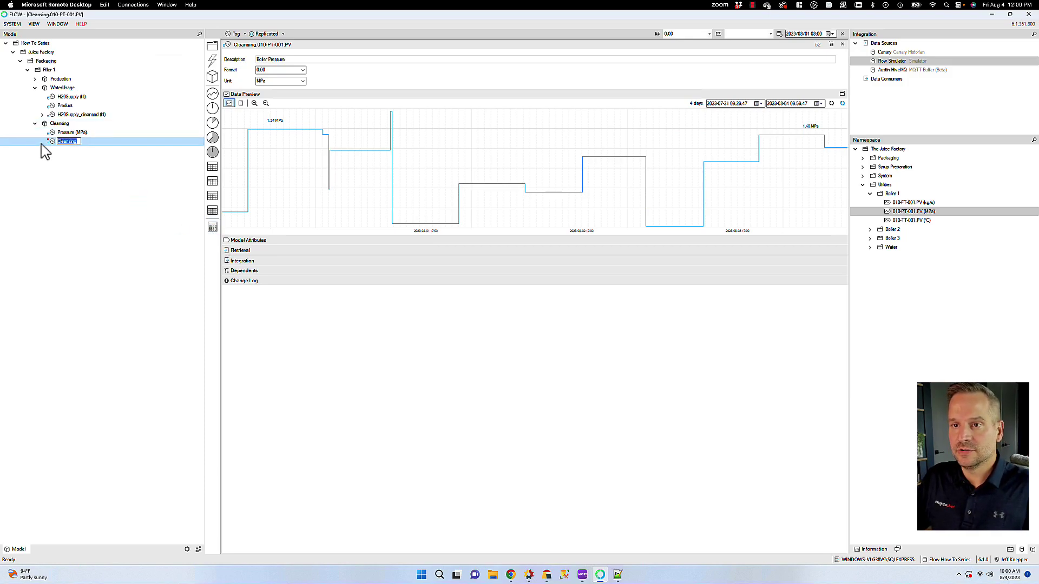
key(Return)
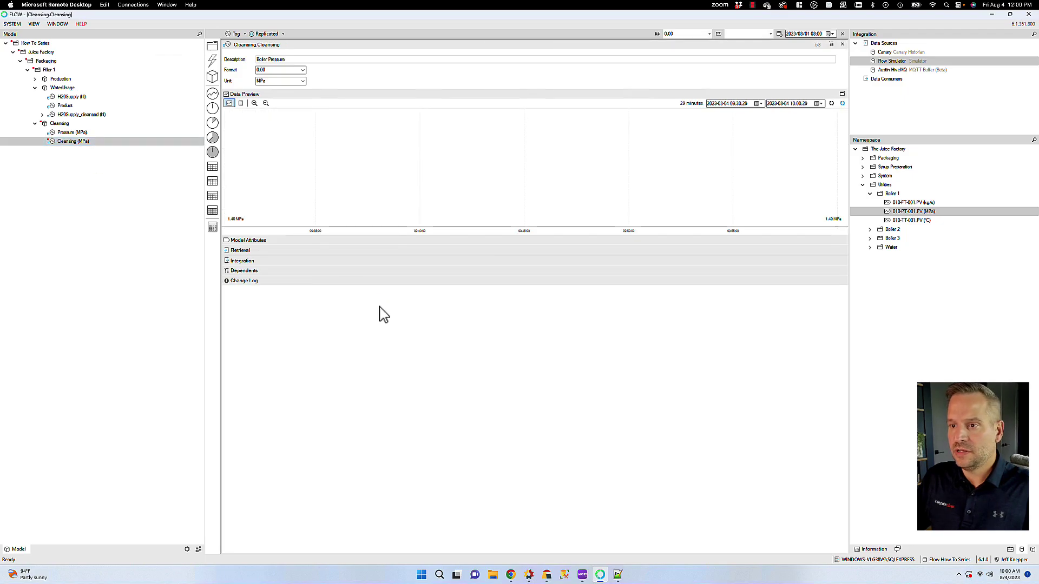
click(240, 252)
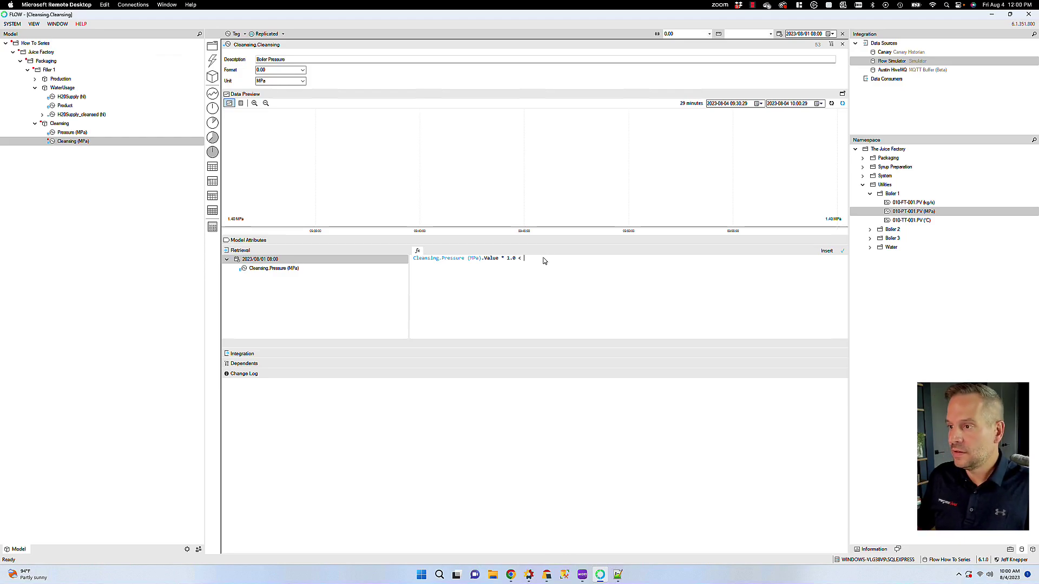
text(< 1.45 ?)
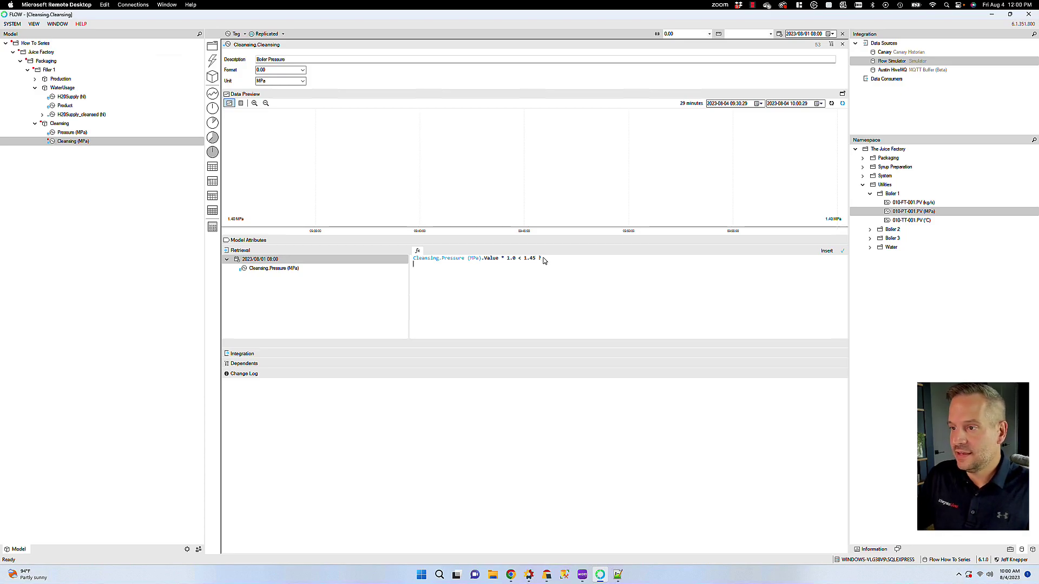
click(308, 269)
double_click(285, 270)
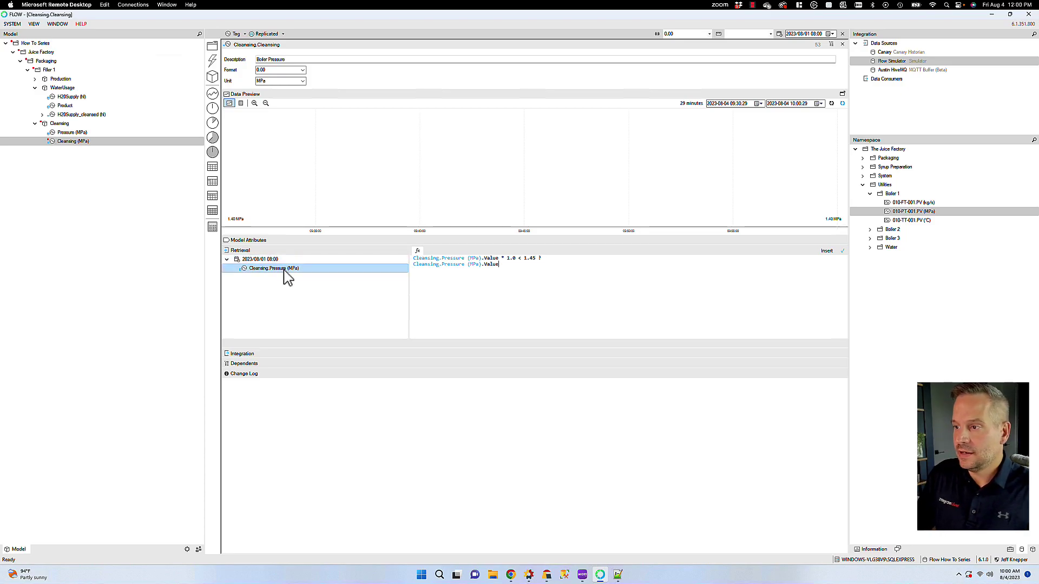
text(:)
key(Return)
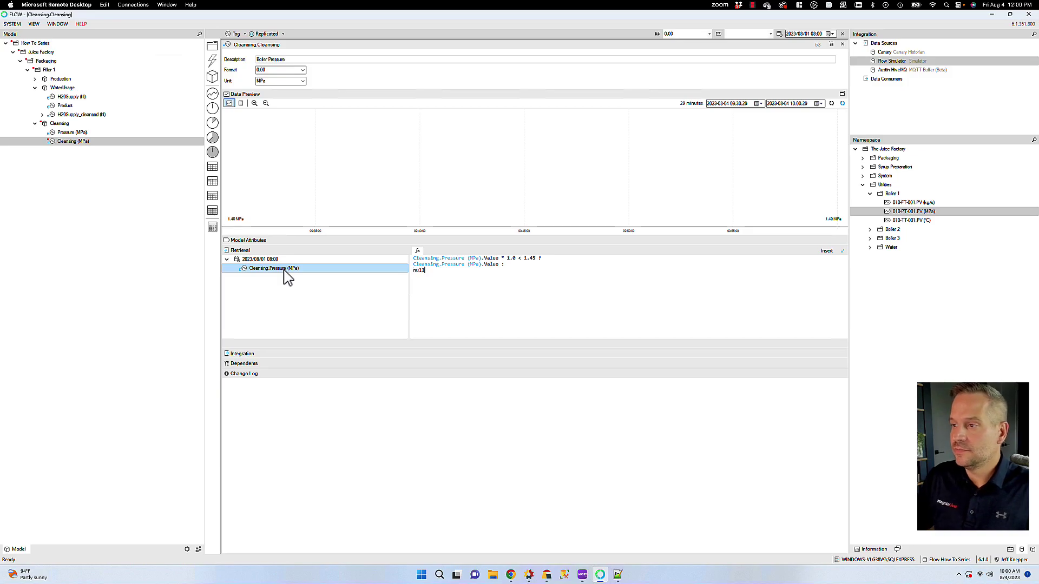
click(843, 251)
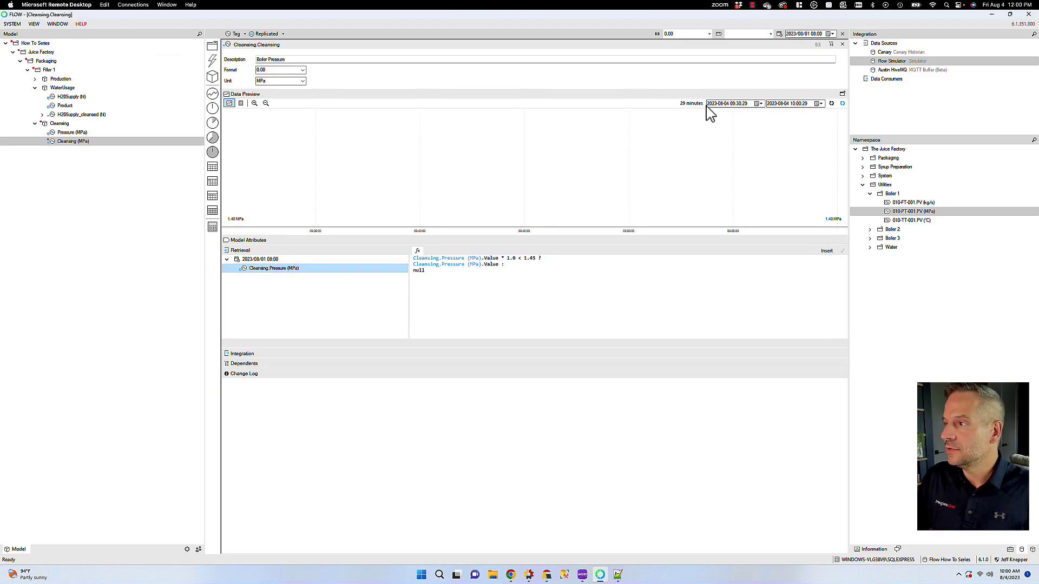
click(725, 104)
text(01)
click(831, 104)
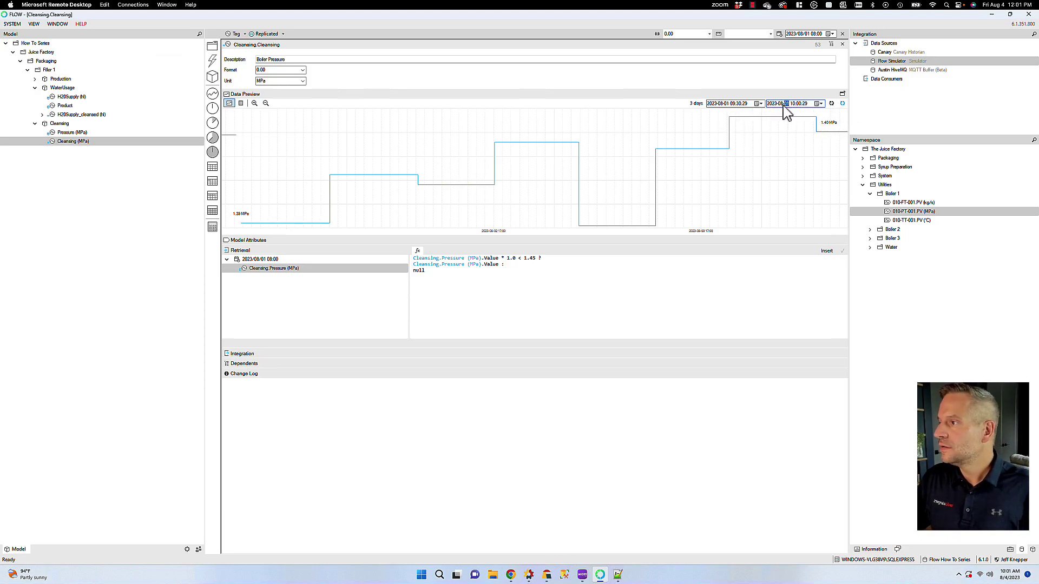
click(794, 103)
text(12)
click(831, 103)
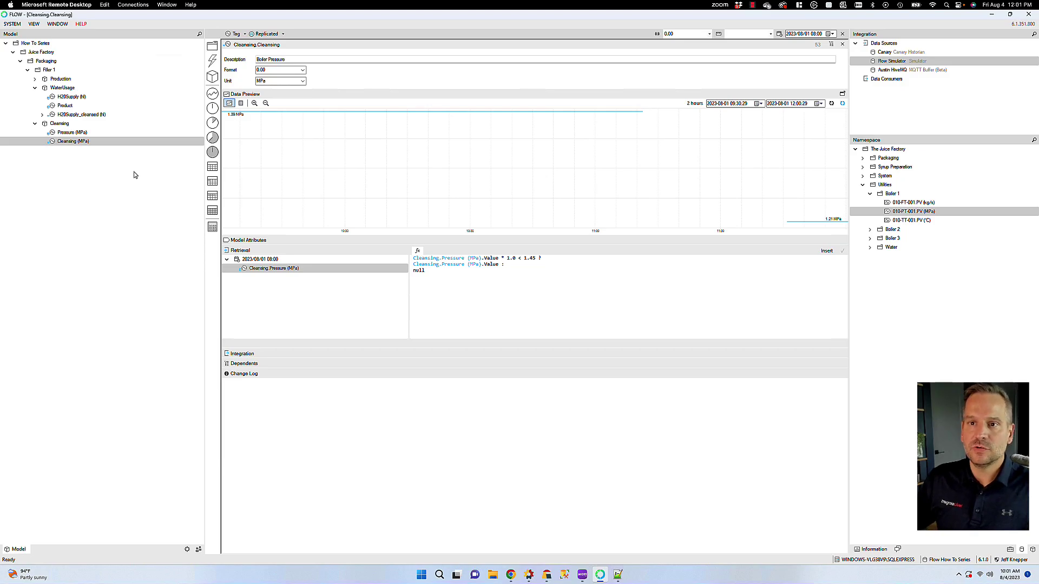
Add an hourly measure under Pressure and name it Hourly.
click(69, 133)
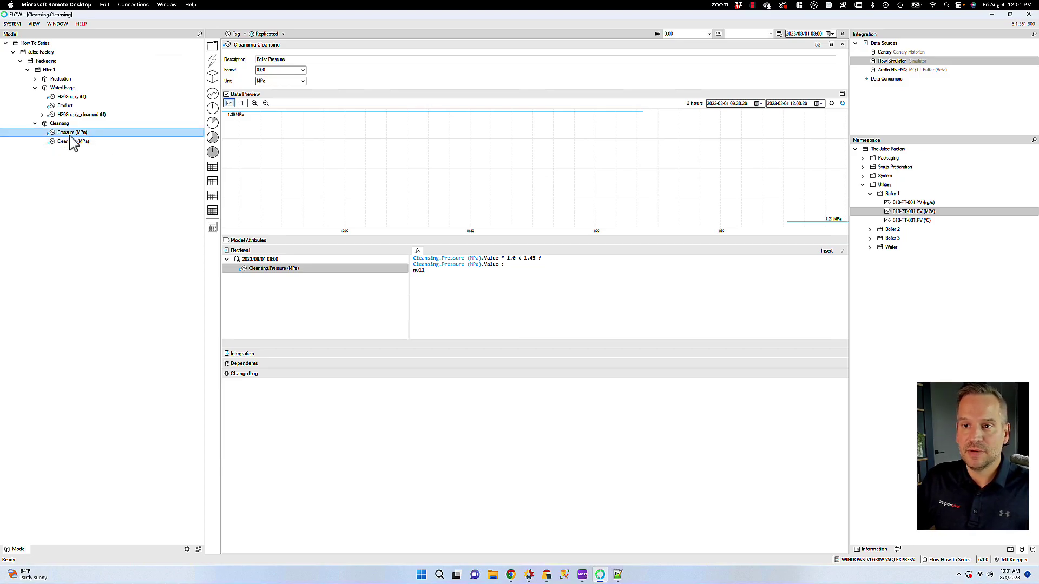
drag(51, 134, 214, 124)
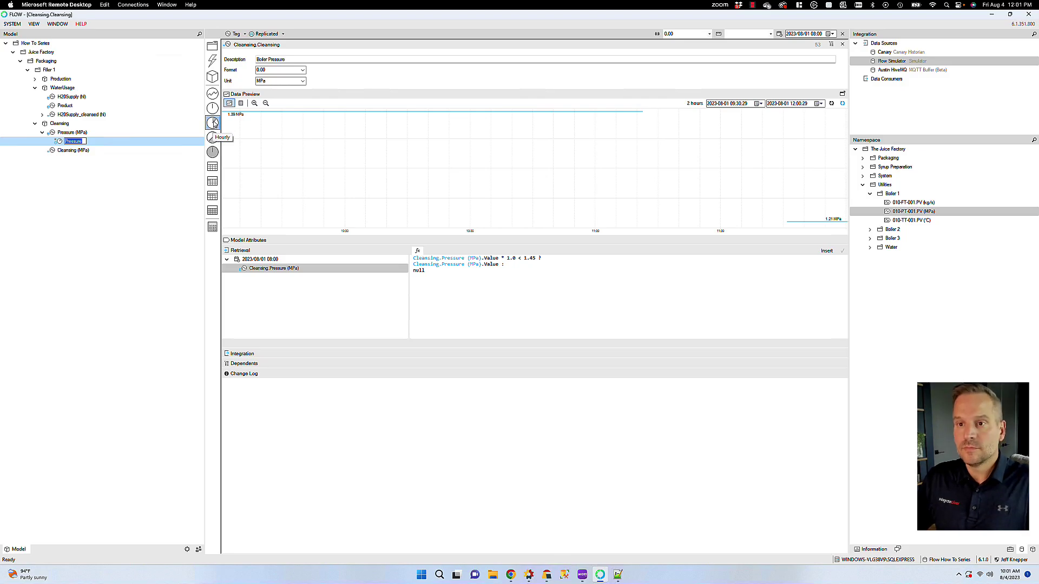
text(Hourly)
key(Return)
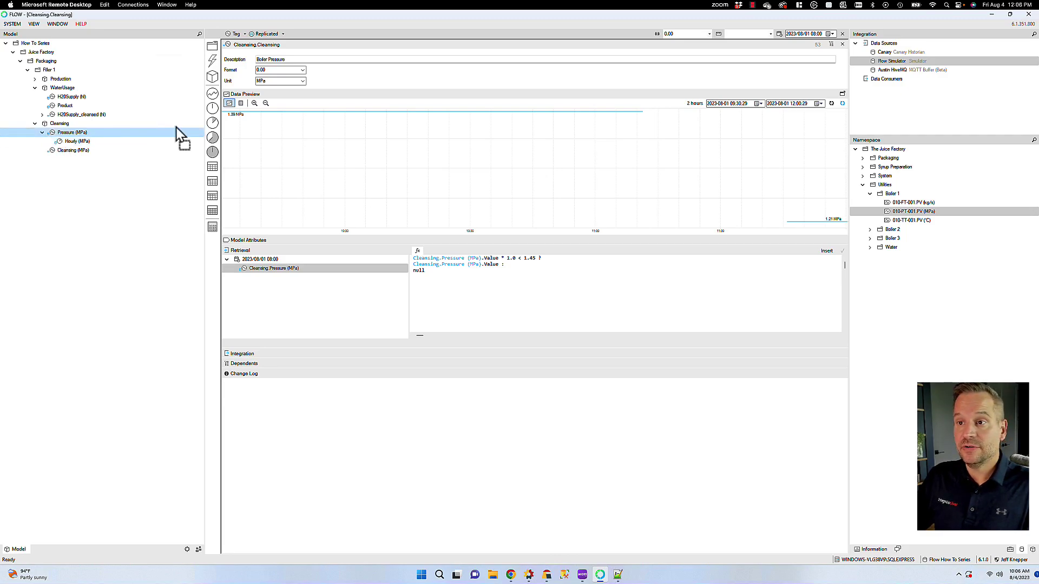
Add a DTD measure under Hourly and delete the accompanying STD measure.
click(212, 123)
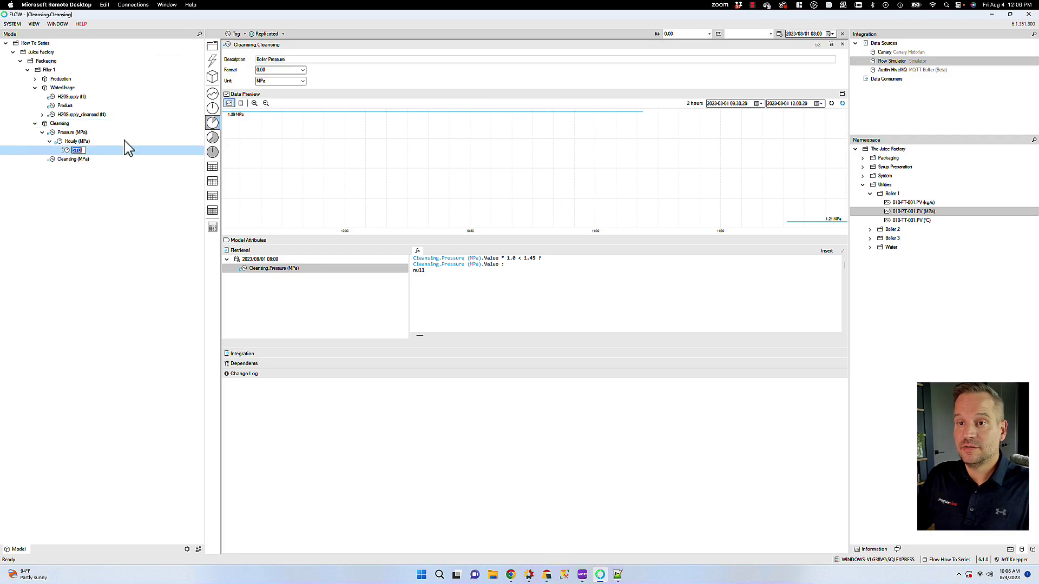
drag(60, 143, 213, 128)
right_click(67, 161)
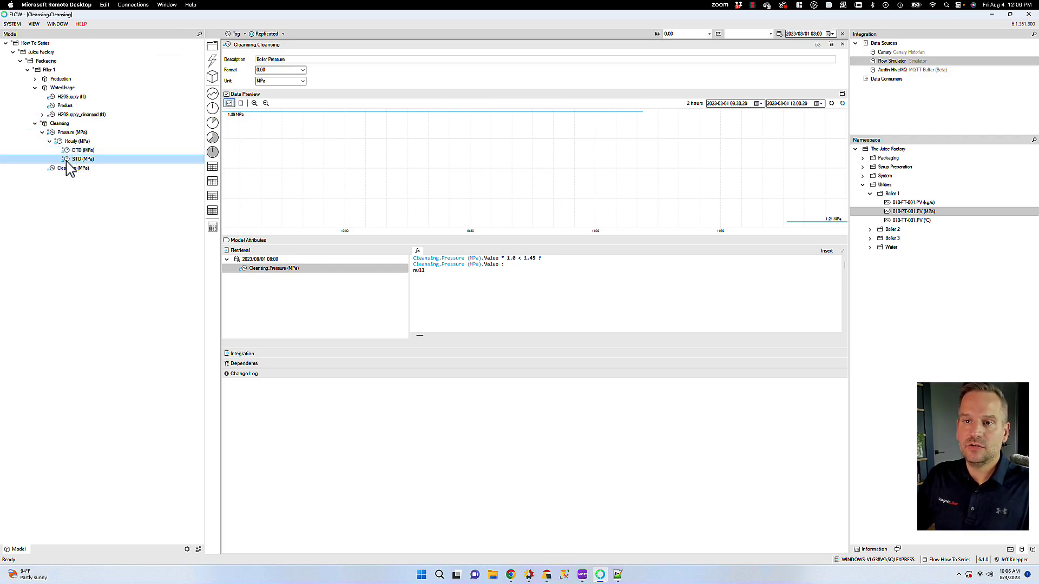
click(91, 195)
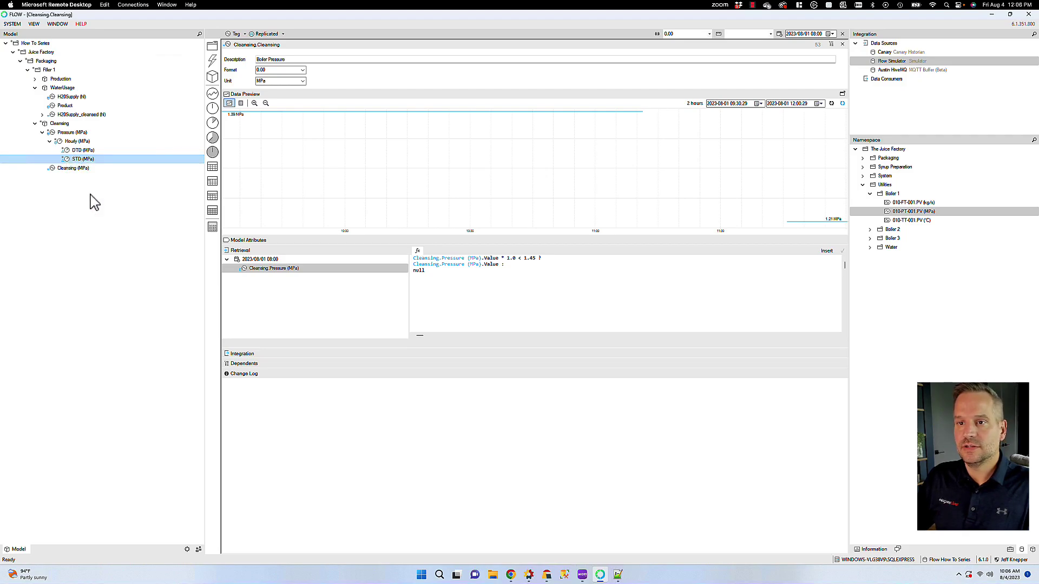
click(542, 321)
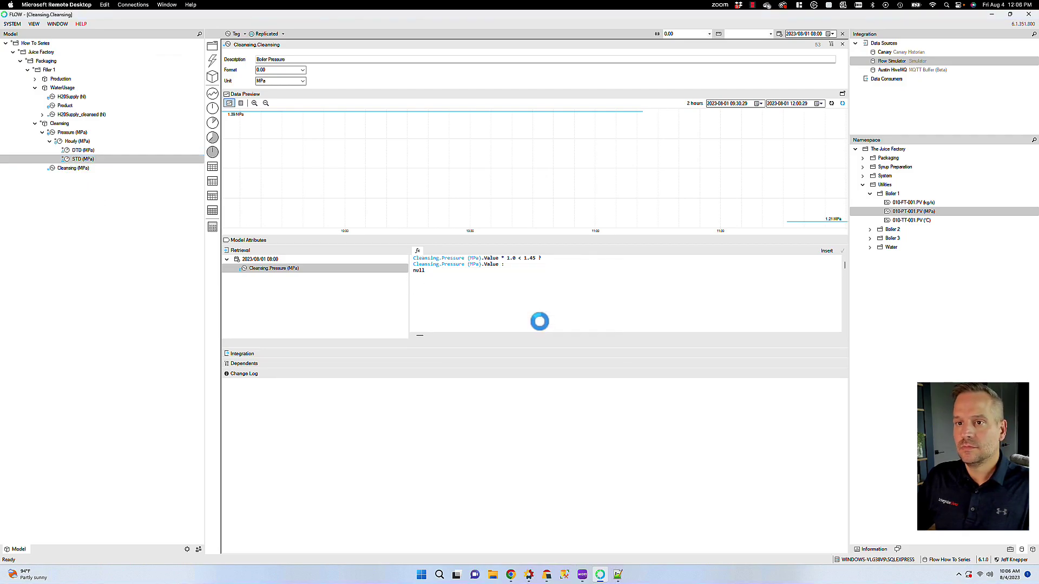
Move the DTD measure out of Hourly to sit directly under Pressure and open it.
click(65, 151)
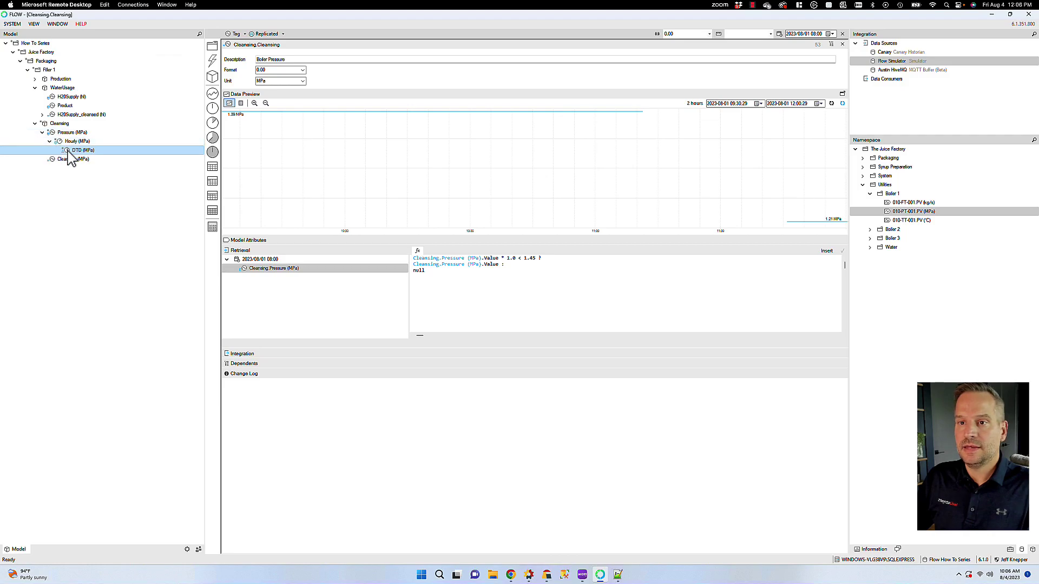
drag(68, 152, 60, 134)
click(64, 151)
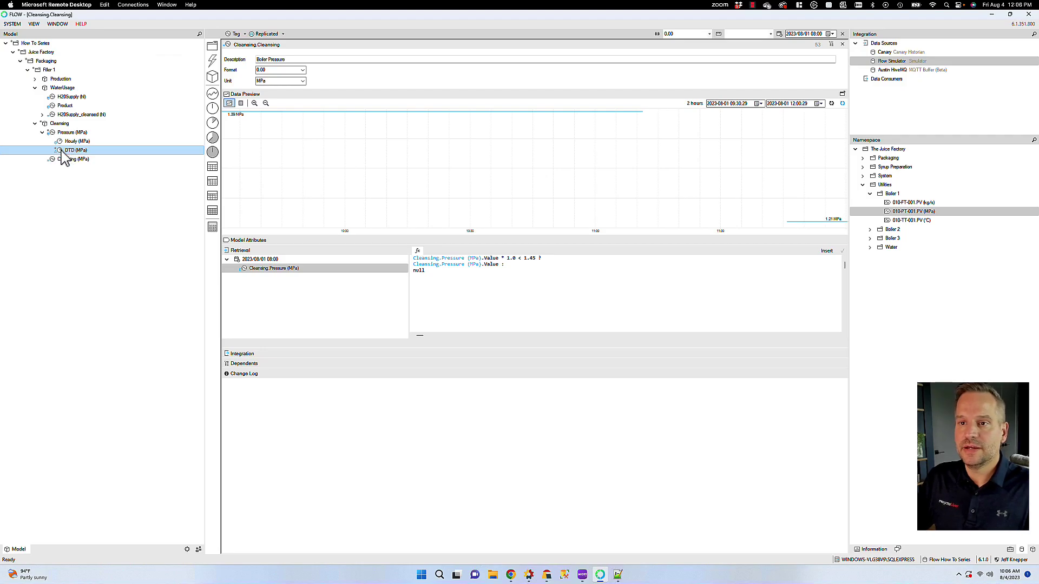
double_click(62, 151)
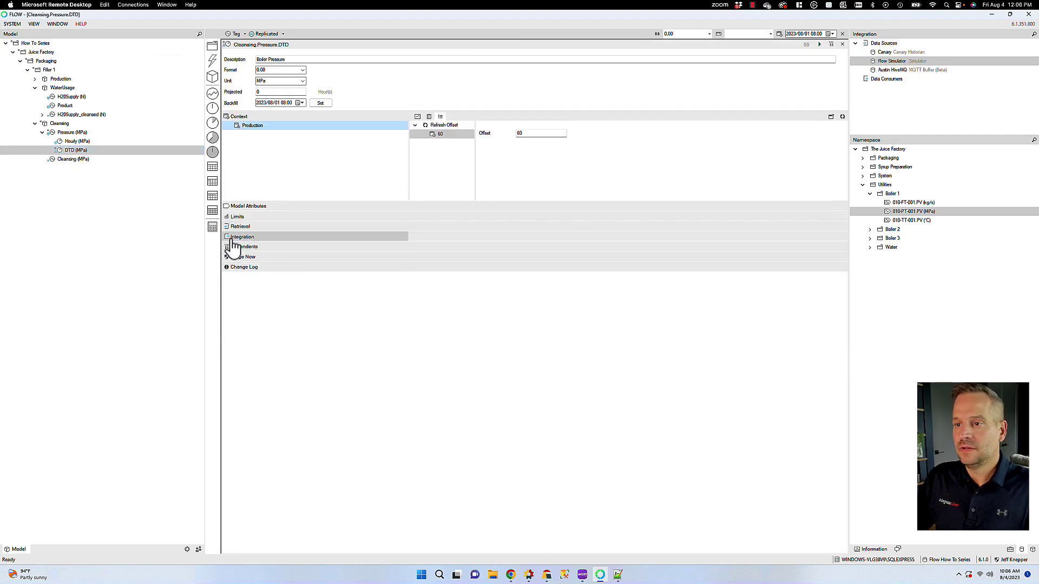
Set the DTD measure's retrieval aggregation to Average and deploy the measure.
click(236, 228)
click(267, 256)
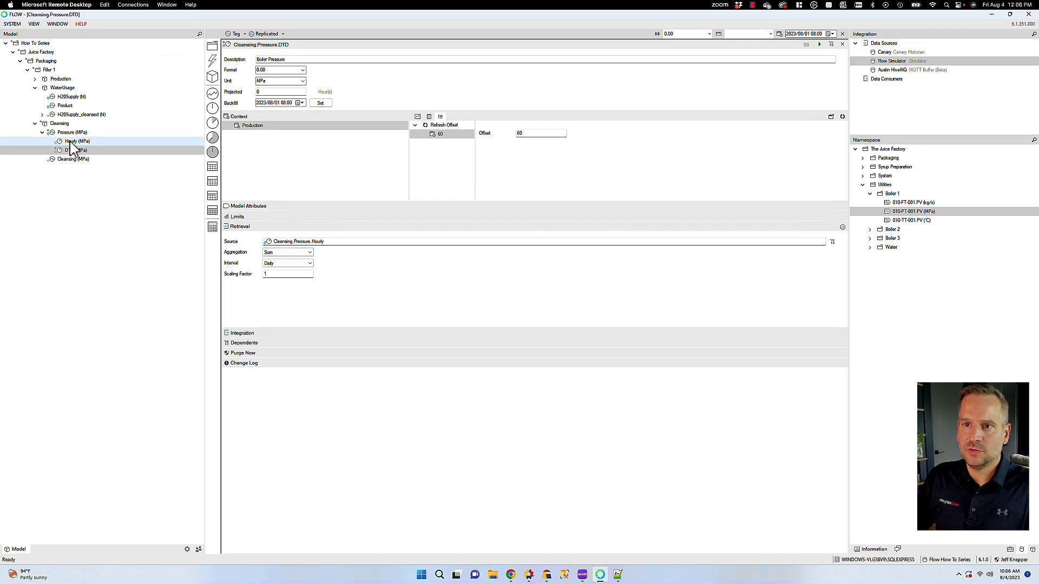
click(310, 253)
click(298, 265)
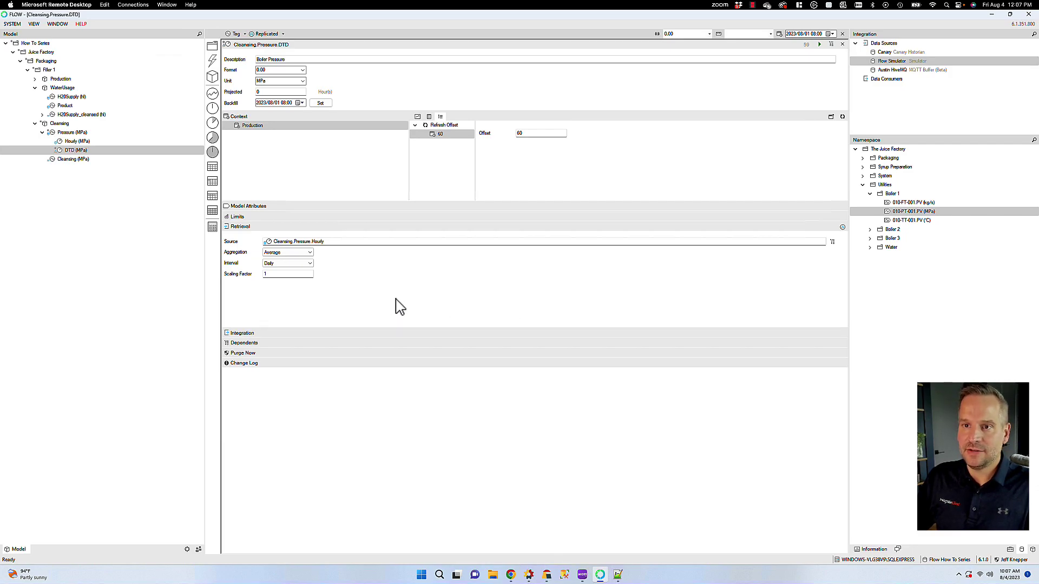
click(821, 48)
Open the Cleansing calculated tag and review its retrieval source and expression.
click(61, 152)
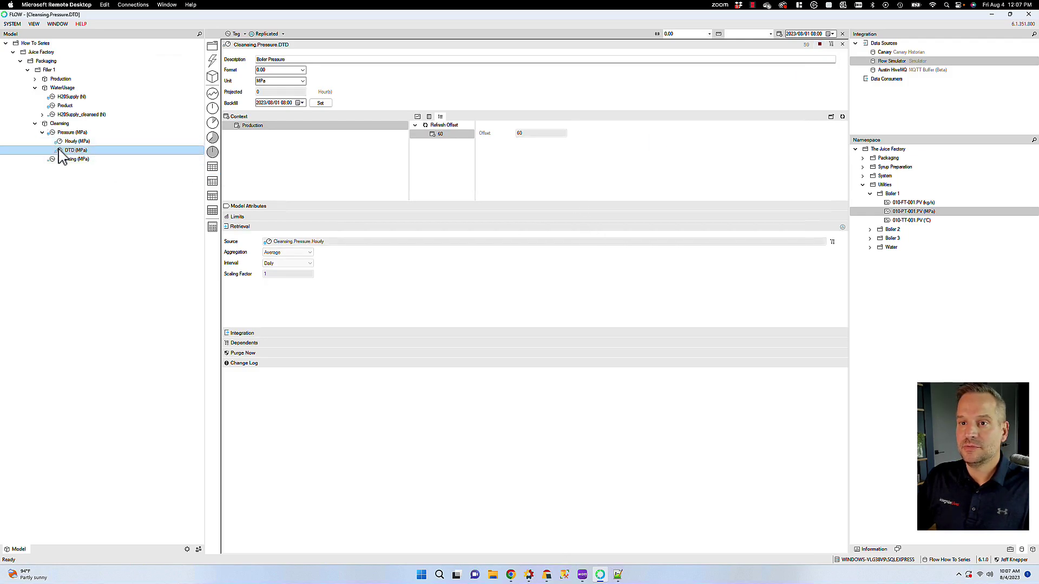
click(65, 160)
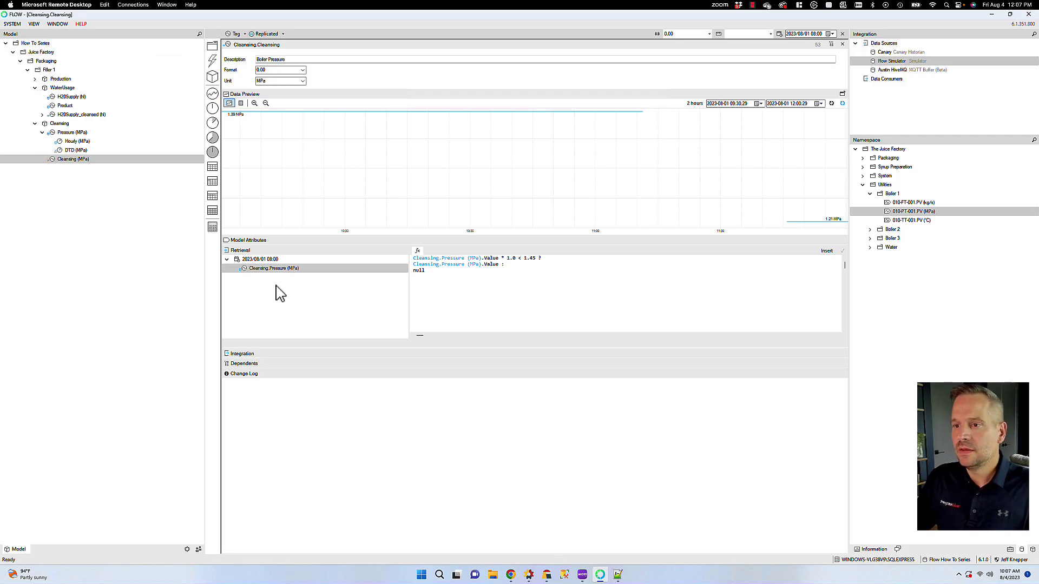
click(56, 161)
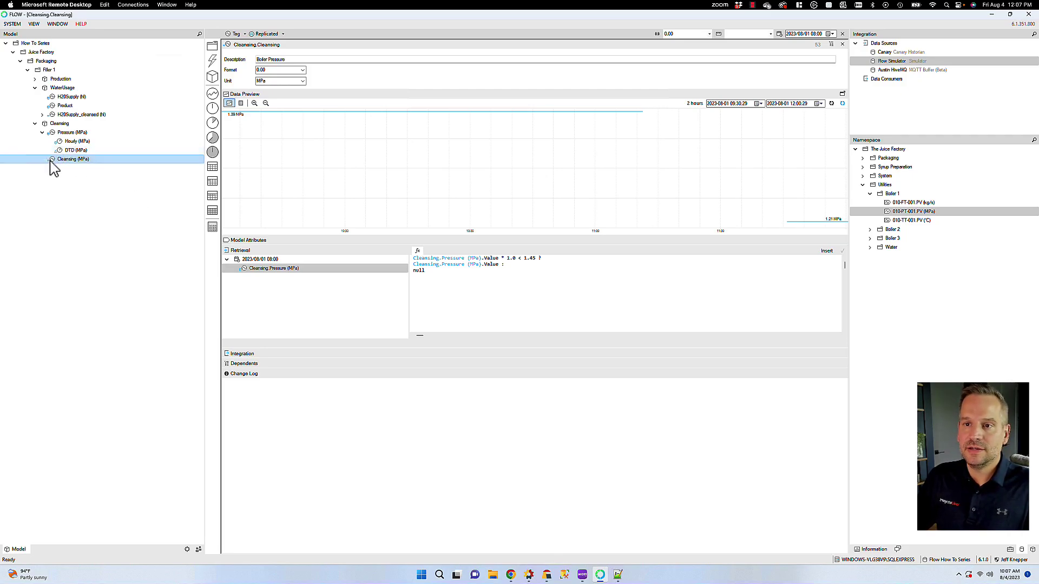
click(260, 268)
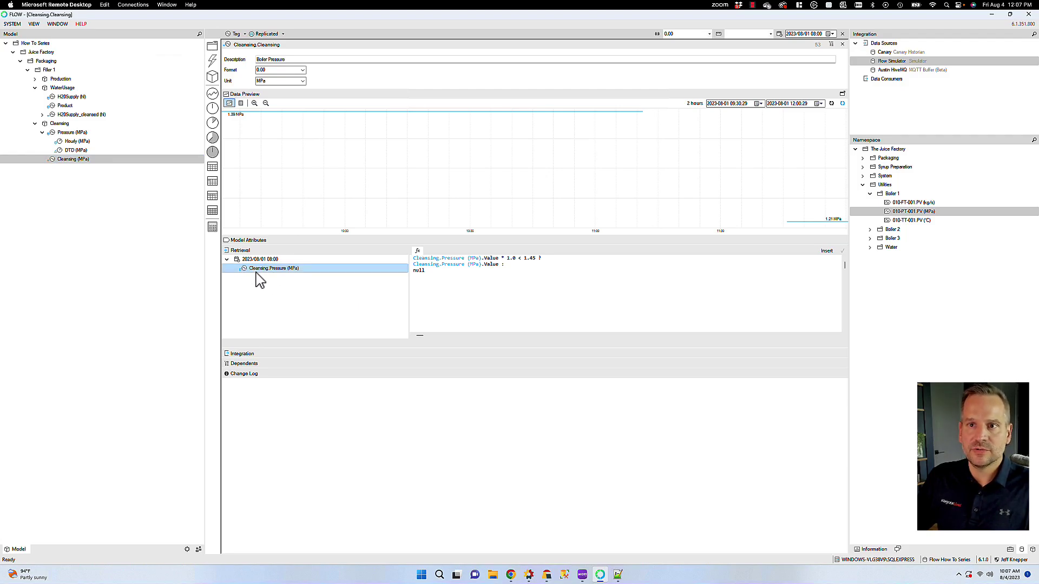
click(56, 161)
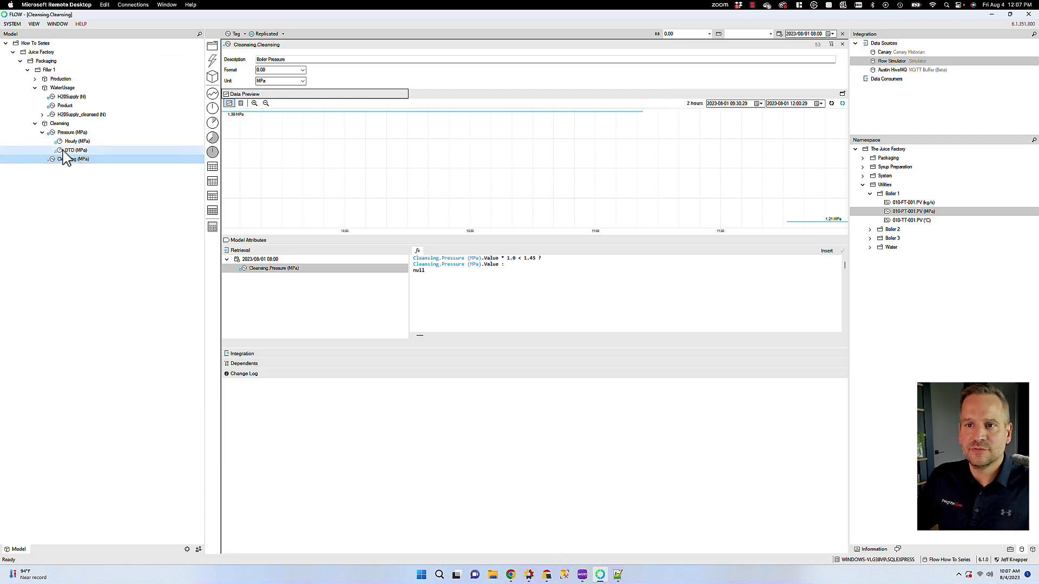
Add a tag under the DTD measure and name it Transformed.
click(65, 152)
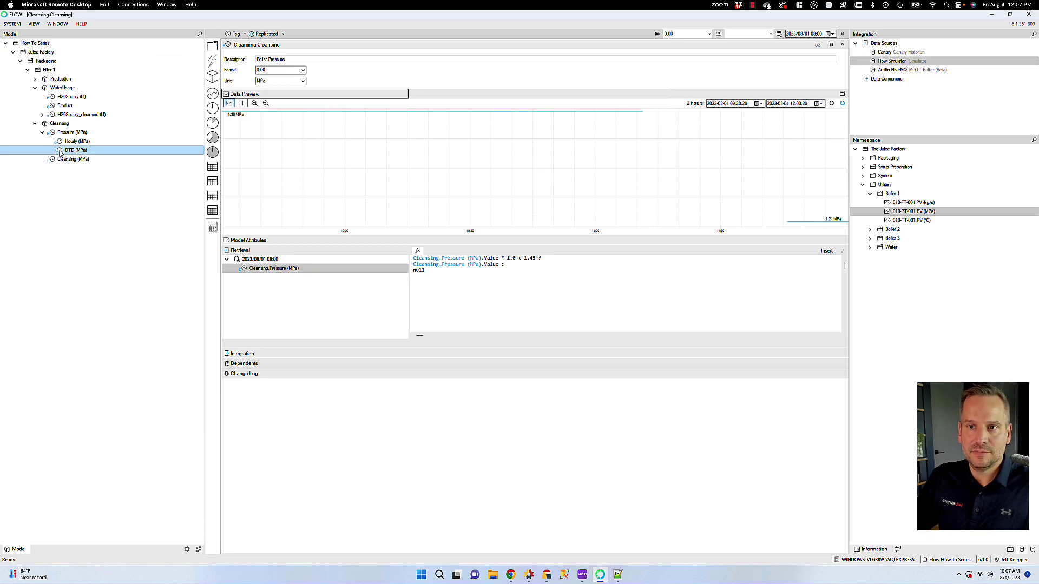
drag(60, 152, 214, 95)
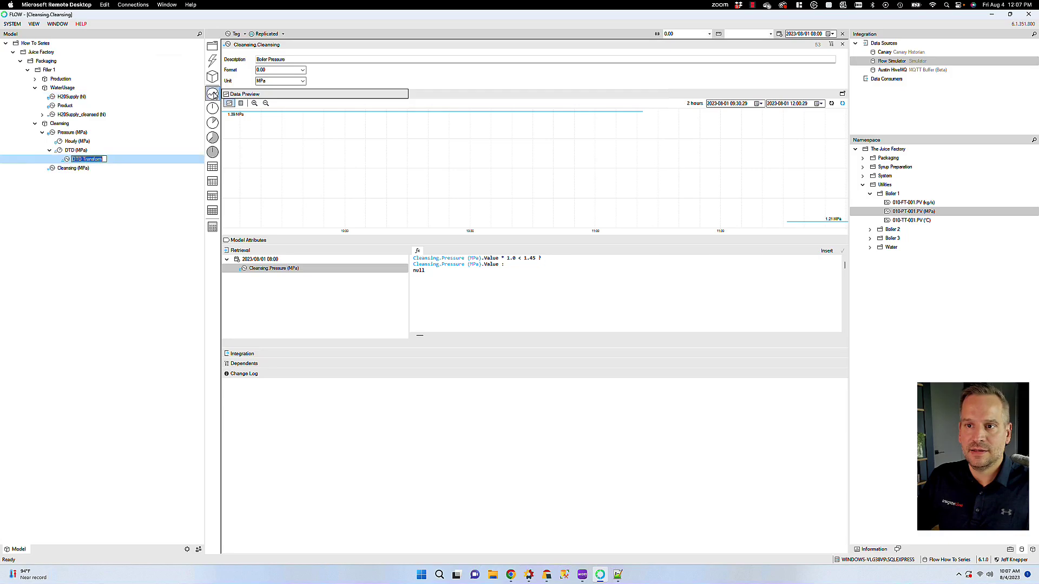
text(T)
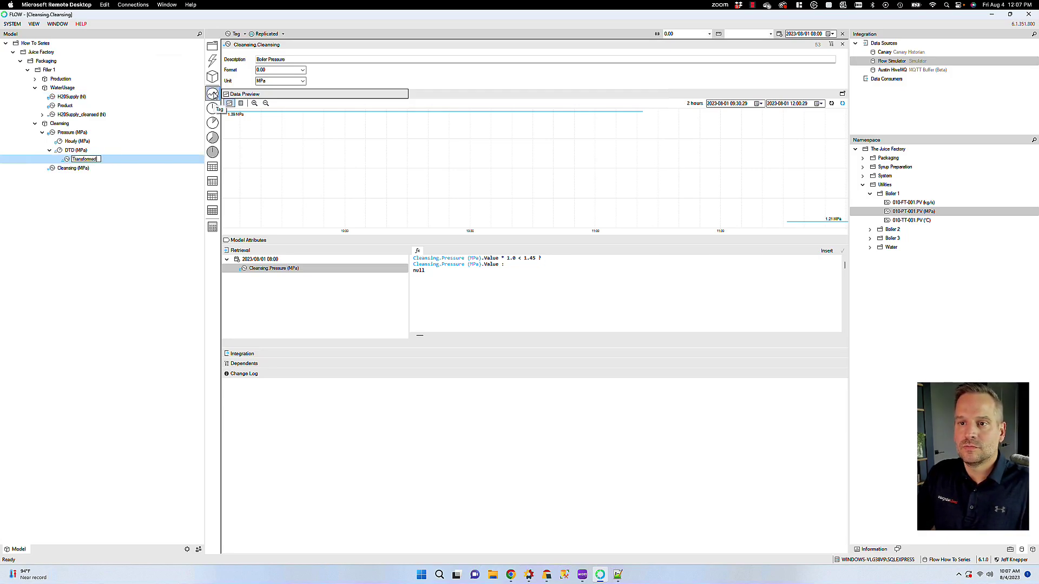
text(ransformed)
key(Return)
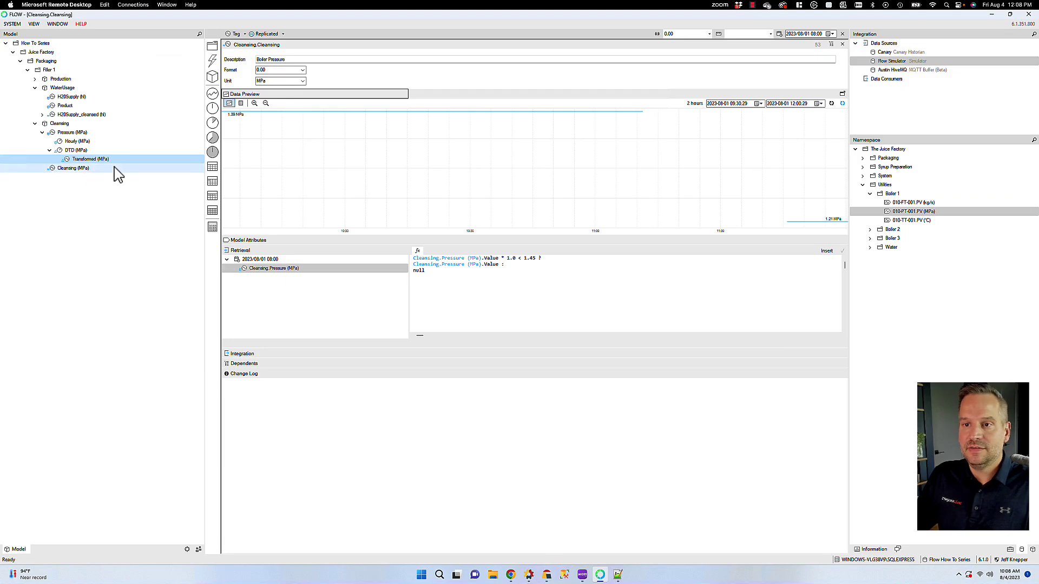
Add the DTD Transformed tag to the Cleansing tag's retrieval, replace null in the expression with its value, apply it and refresh the preview.
drag(78, 166, 249, 262)
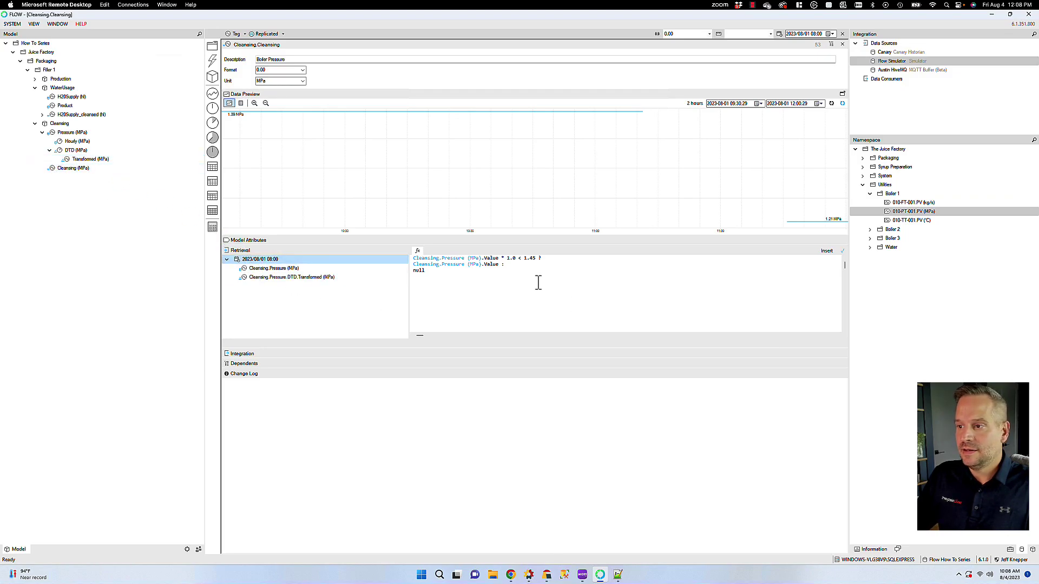
drag(440, 272, 411, 271)
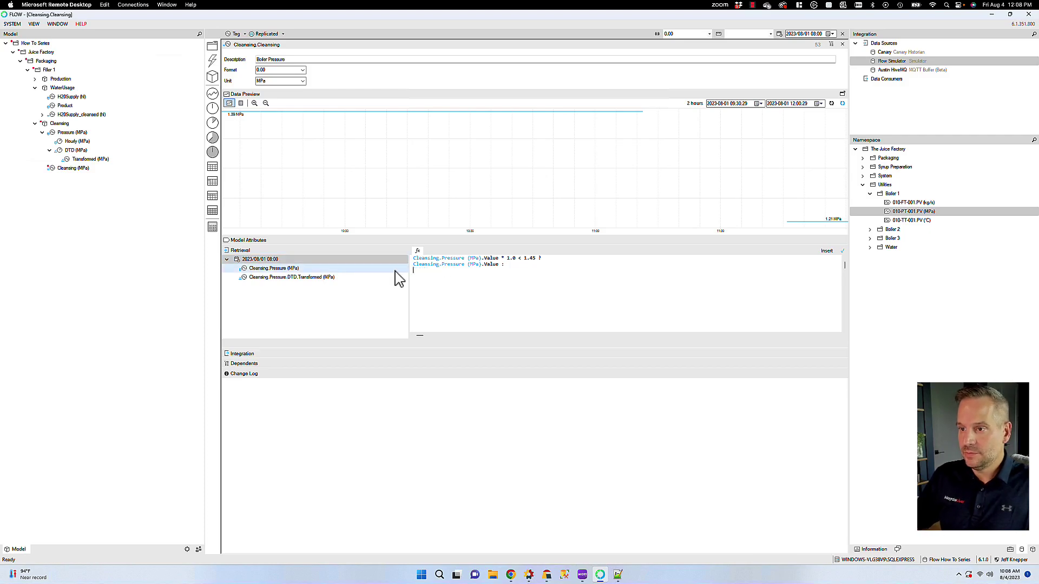
double_click(243, 277)
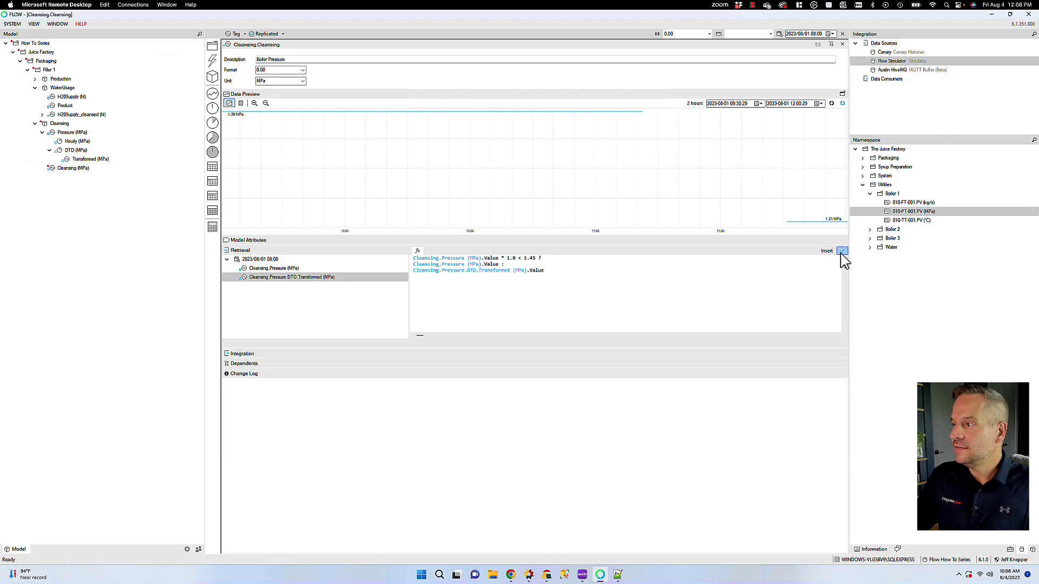
click(842, 251)
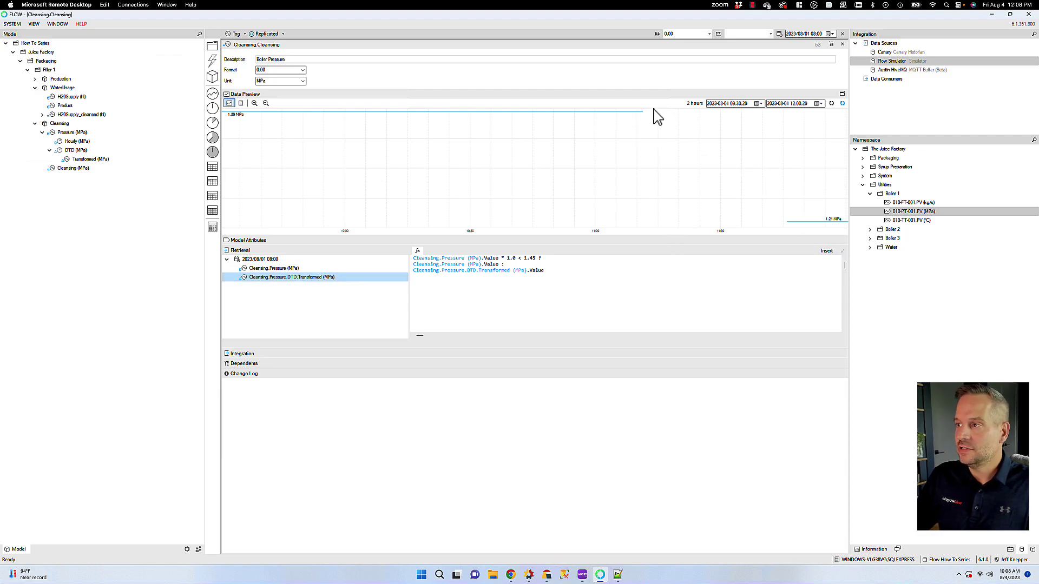
click(831, 103)
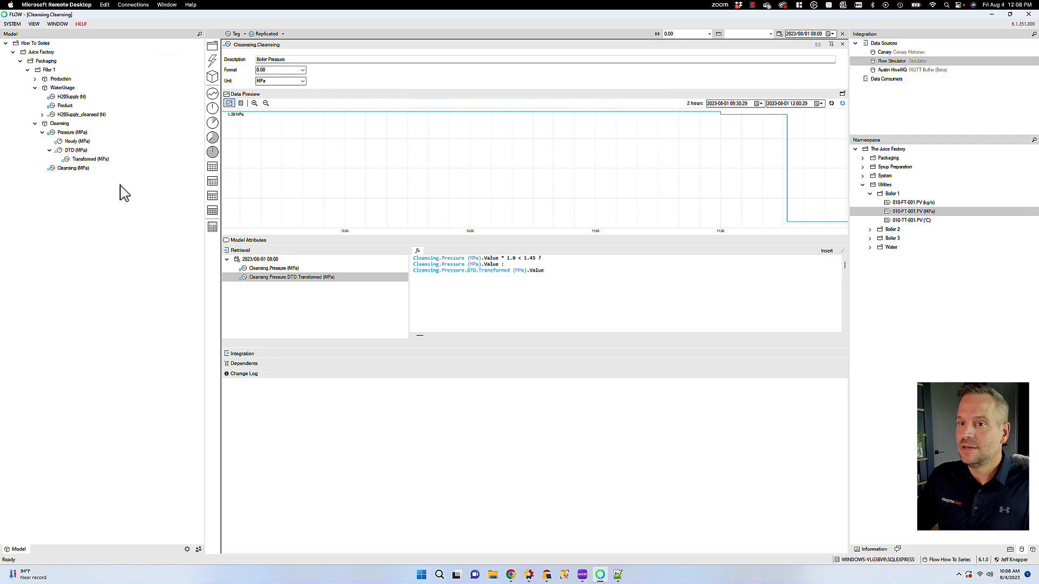
Add an hourly measure under the Cleansing calculated tag and name it Hourly Pressure.
click(71, 169)
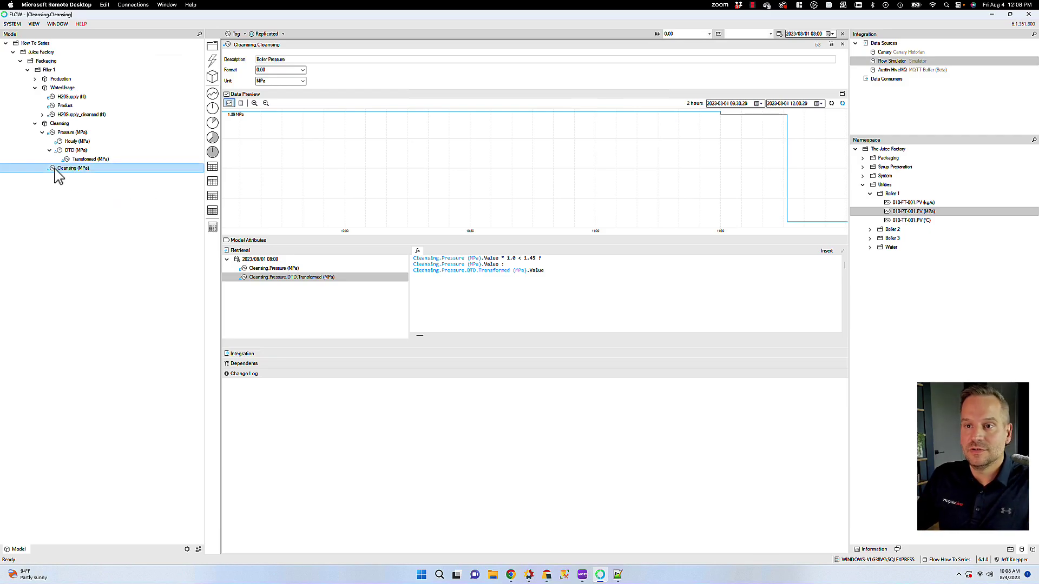
click(213, 137)
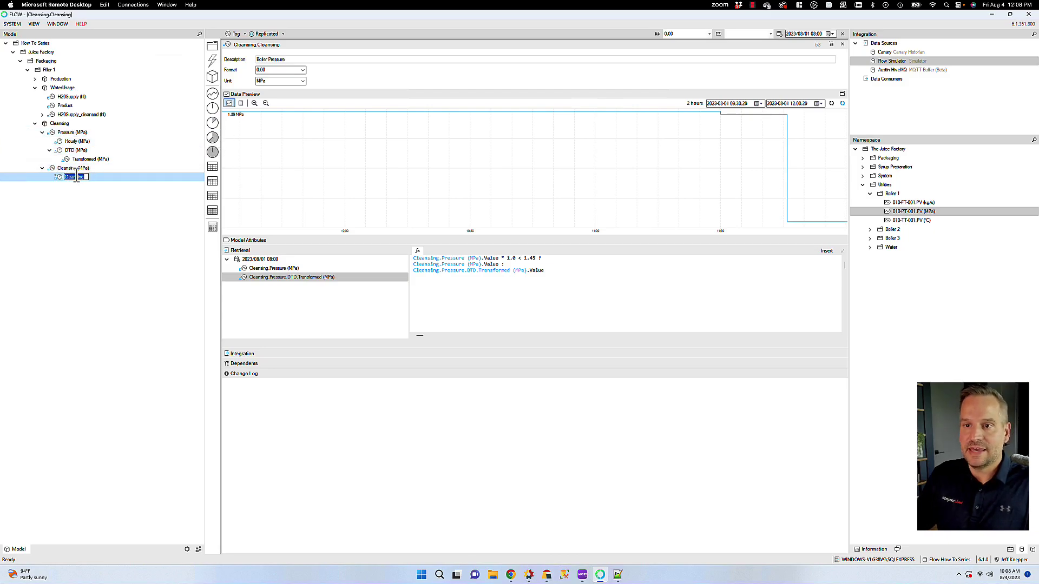
text(Hourly Pressure)
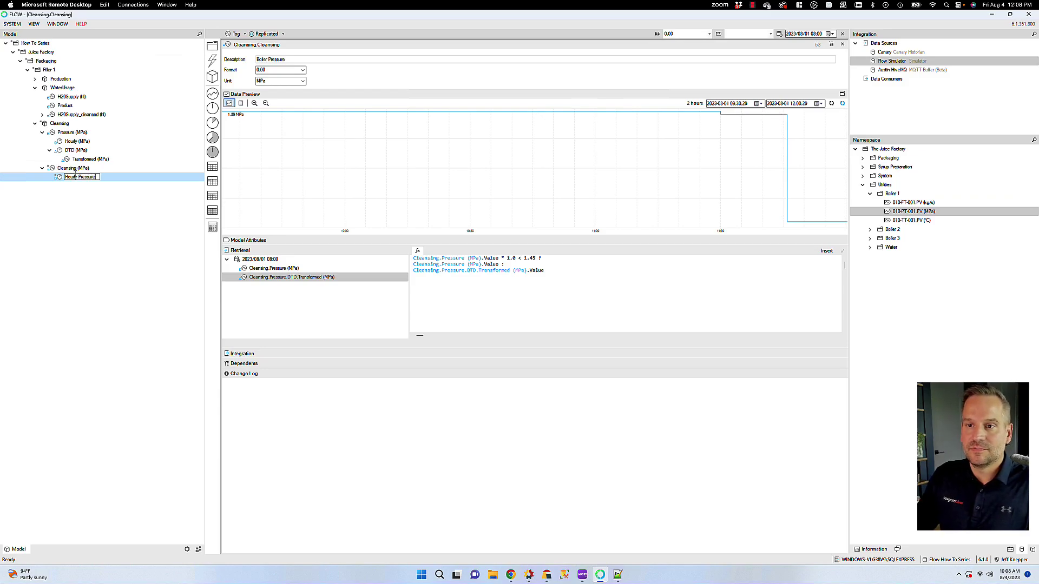
key(Return)
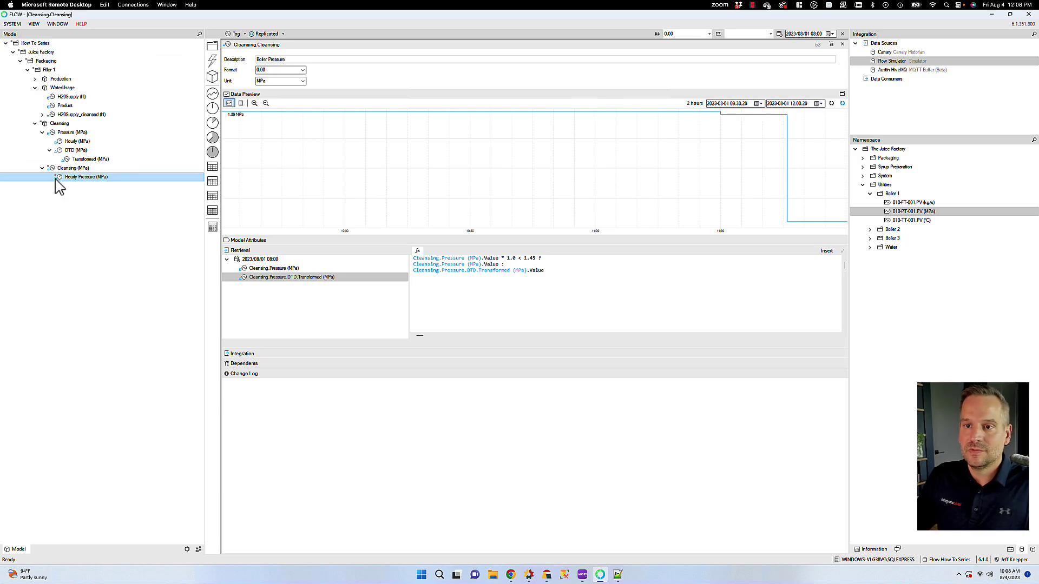
Deploy the Hourly Pressure measure and open its retrieval settings.
right_click(57, 177)
click(69, 190)
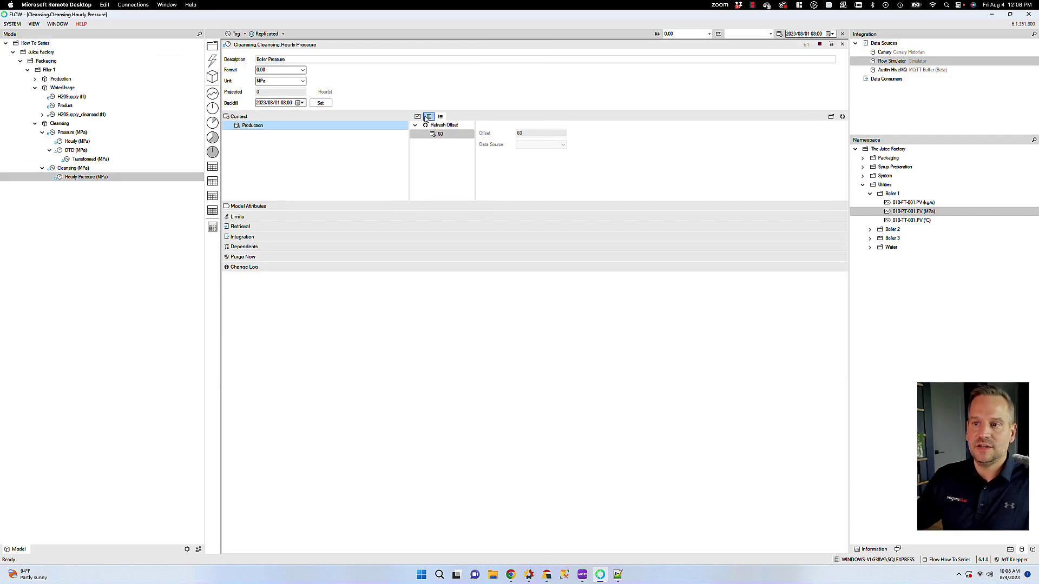
click(254, 227)
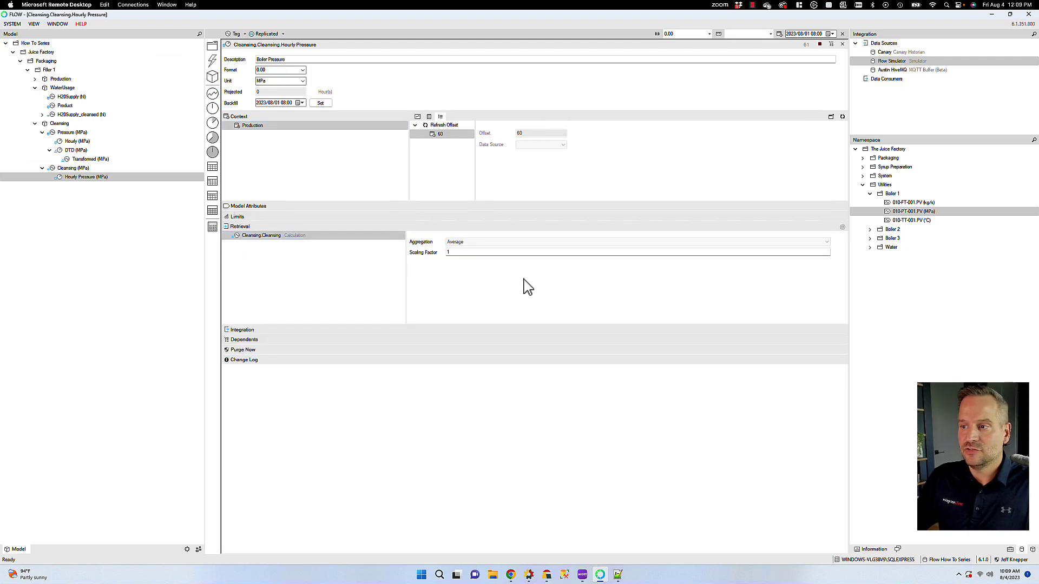